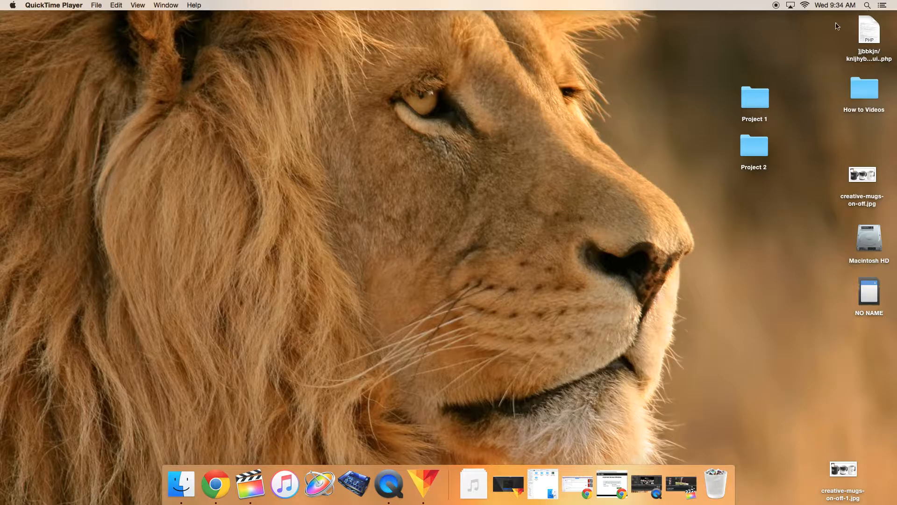
Step: Launch Final Cut Pro through a Spotlight search
{"action": "left_click", "coordinate": [867, 5]}
{"action": "type", "text": "fin"}
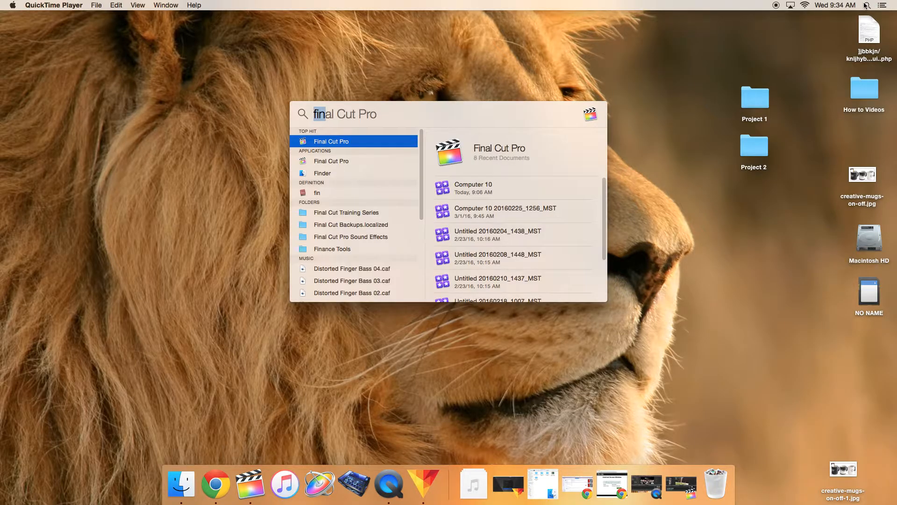
{"action": "left_click", "coordinate": [332, 142]}
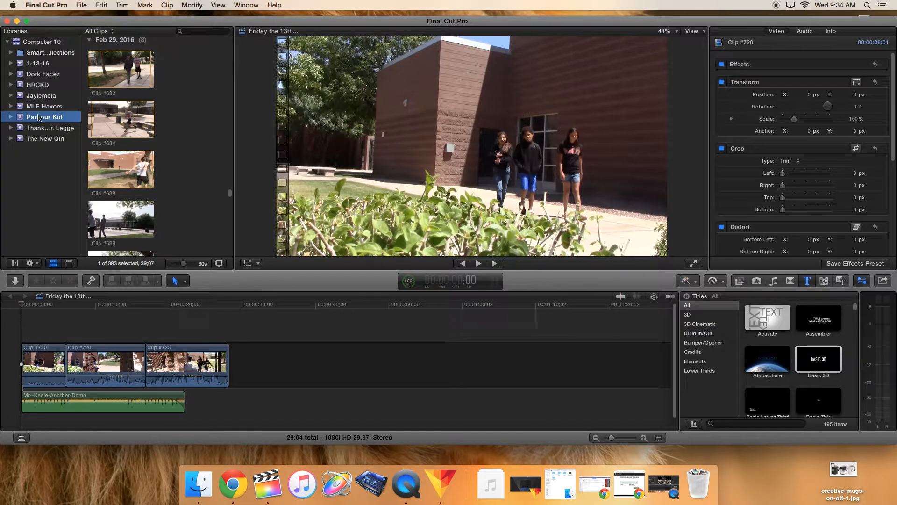
Step: Browse the projects and clips stored in the HRCKD event
{"action": "left_click", "coordinate": [38, 89]}
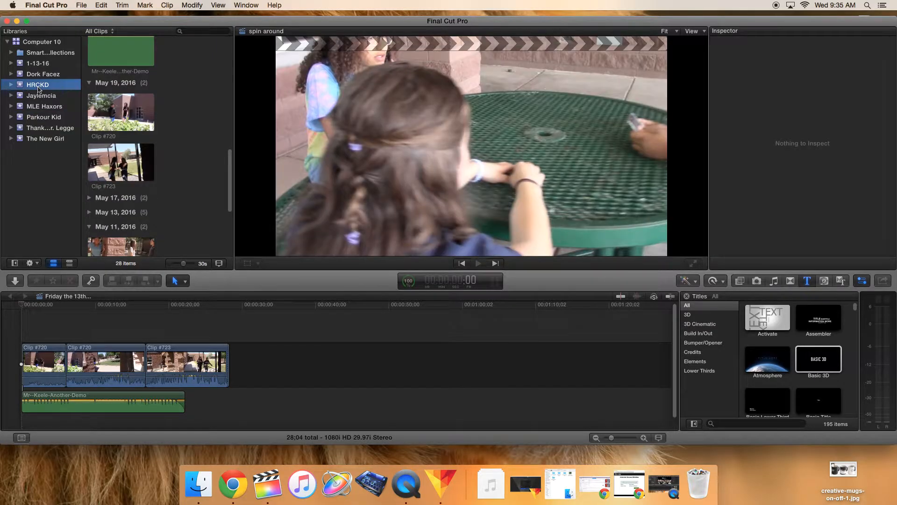
{"action": "scroll", "coordinate": [175, 140], "scroll_direction": "up", "scroll_amount": 10}
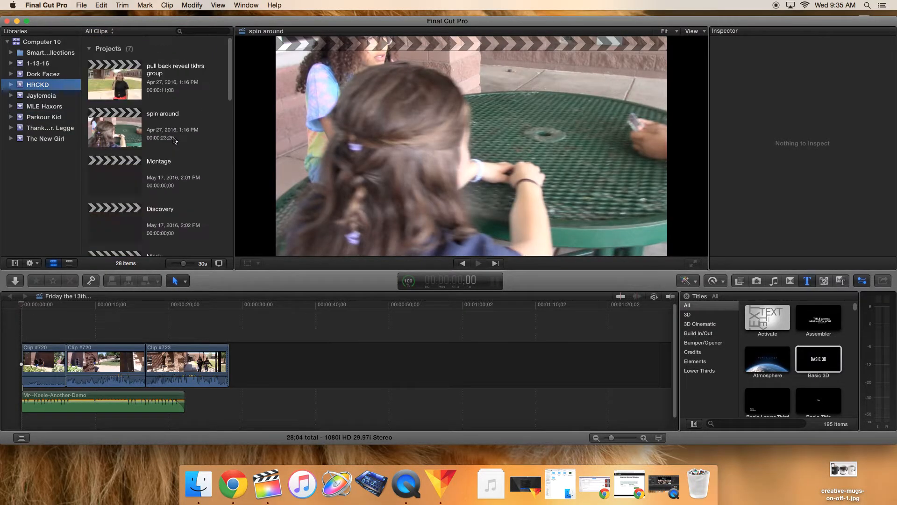
{"action": "key", "text": "Up"}
{"action": "left_click", "coordinate": [40, 87]}
{"action": "scroll", "coordinate": [118, 136], "scroll_direction": "down", "scroll_amount": 6}
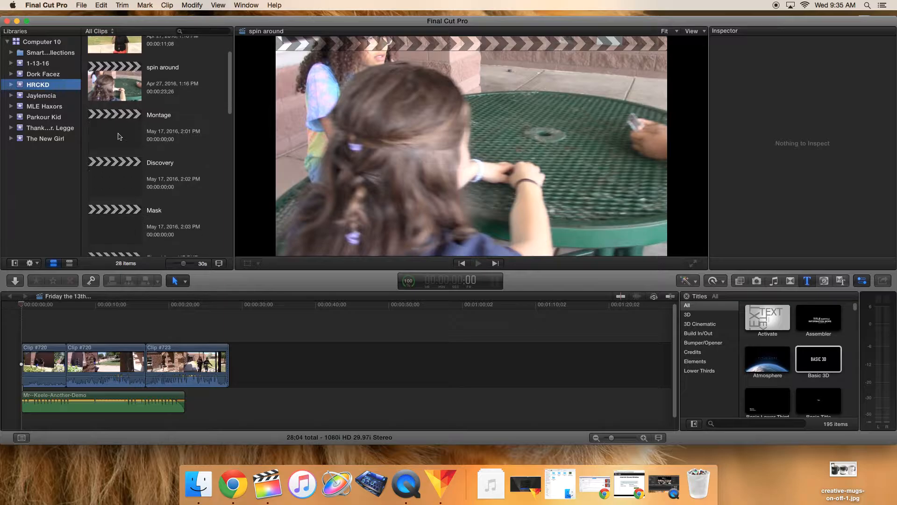
{"action": "scroll", "coordinate": [118, 136], "scroll_direction": "down", "scroll_amount": 2}
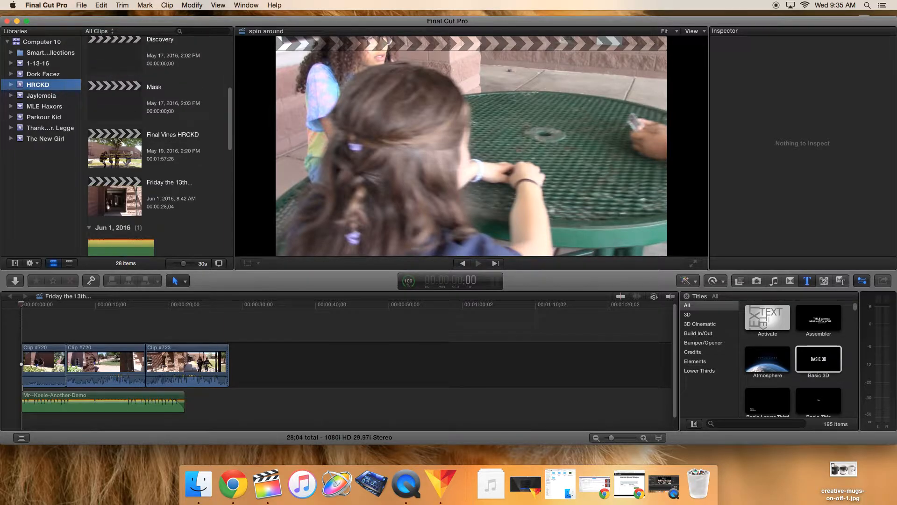
{"action": "scroll", "coordinate": [118, 140], "scroll_direction": "down", "scroll_amount": 6}
Step: Open the 'pull back reveal tkhrs group' project from the HRCKD event in the timeline
{"action": "left_click", "coordinate": [115, 196]}
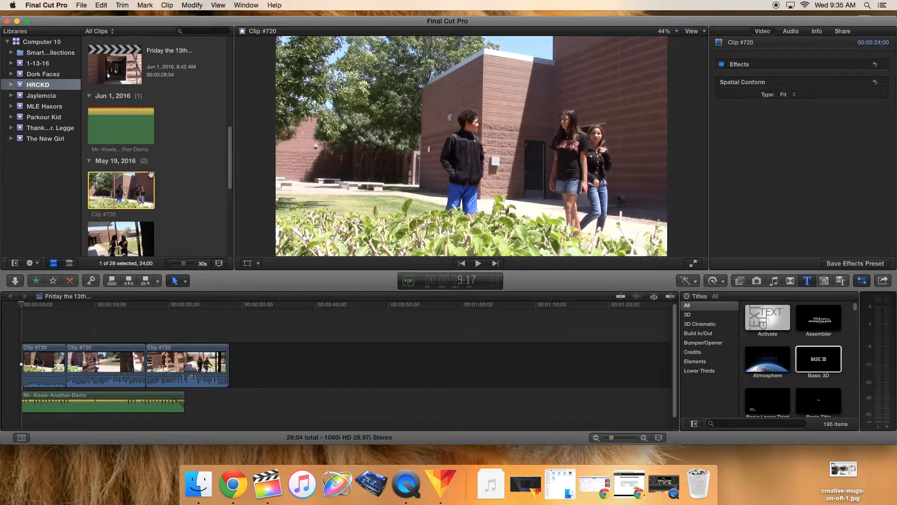
{"action": "scroll", "coordinate": [117, 108], "scroll_direction": "up", "scroll_amount": 12}
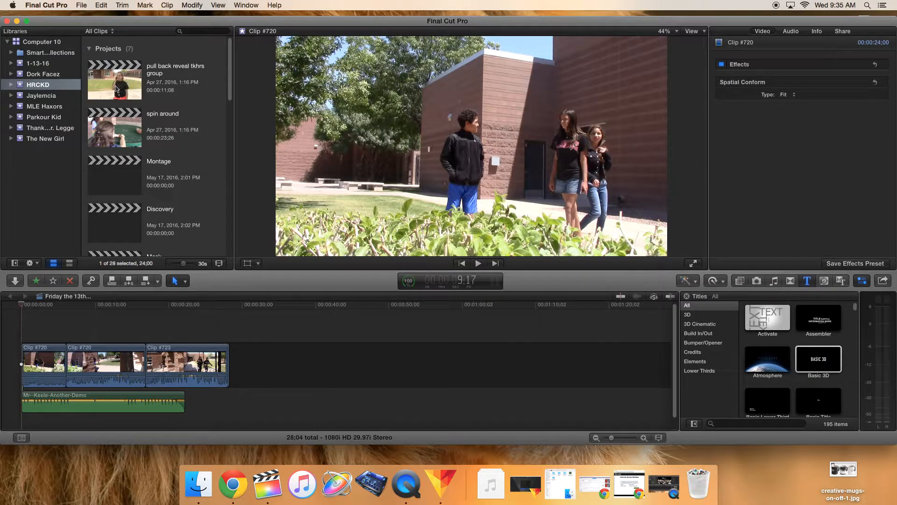
{"action": "double_click", "coordinate": [116, 88]}
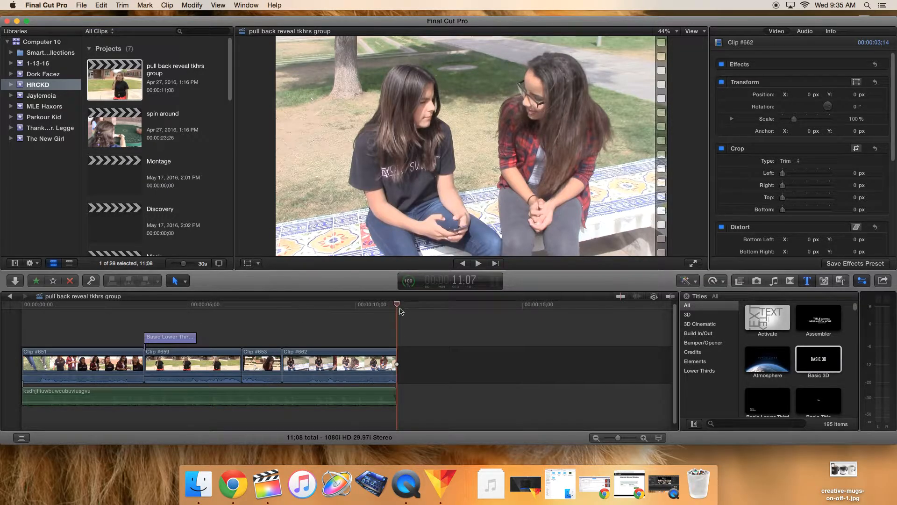
Step: Append Clip #720 to the end of the project timeline, then delete it again
{"action": "left_click_drag", "start_coordinate": [397, 308], "coordinate": [172, 320]}
{"action": "left_click", "coordinate": [197, 353]}
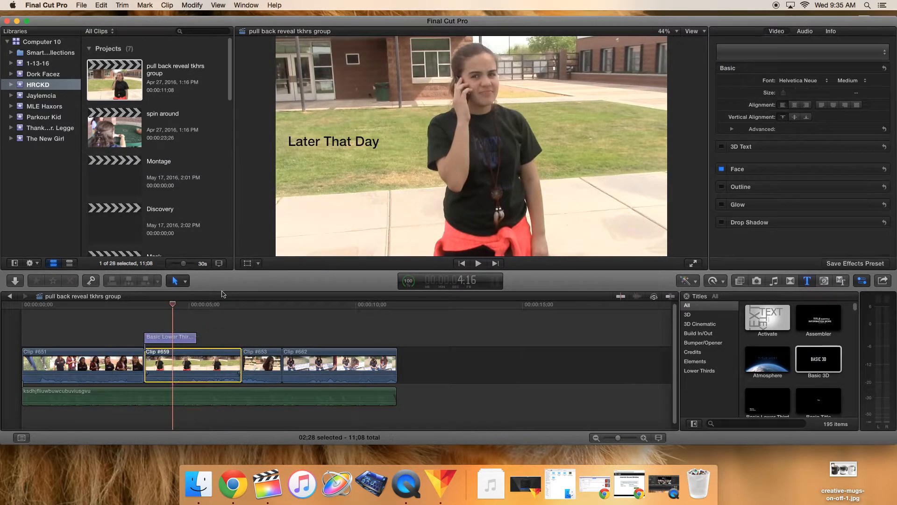
{"action": "scroll", "coordinate": [126, 165], "scroll_direction": "down", "scroll_amount": 10}
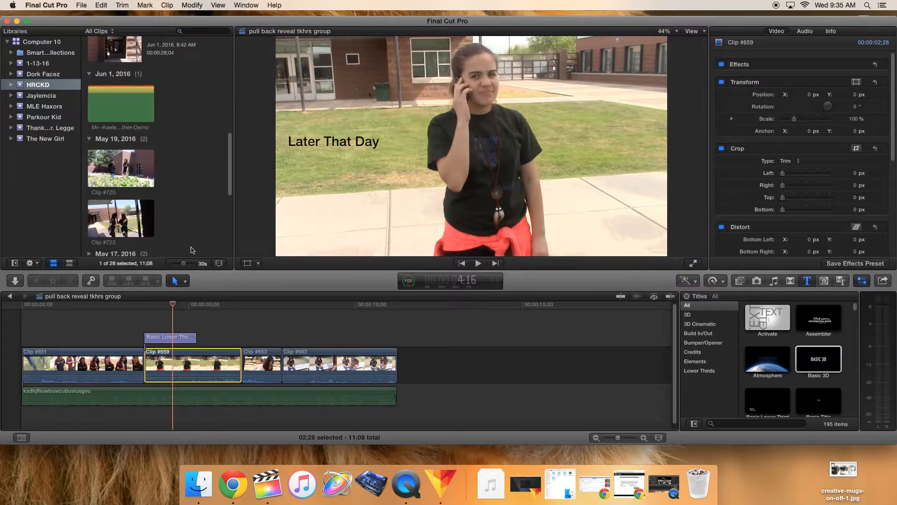
{"action": "left_click", "coordinate": [123, 167]}
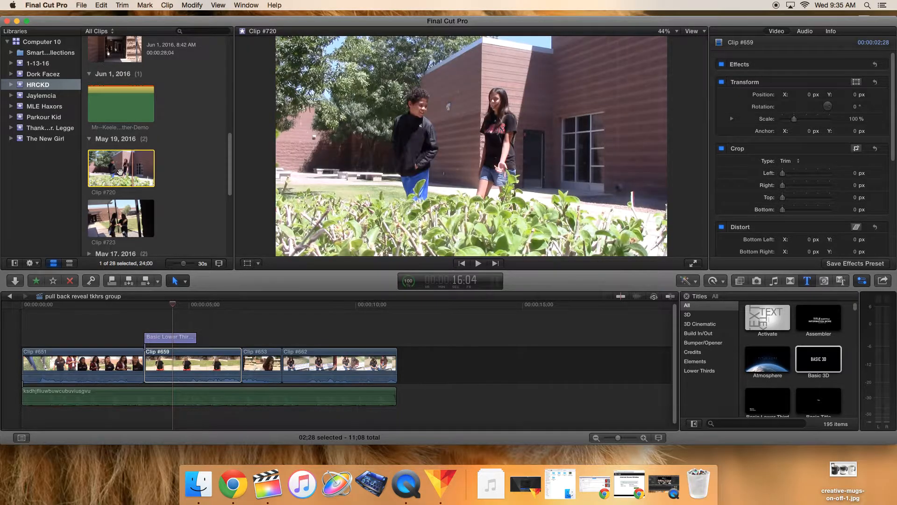
{"action": "left_click_drag", "start_coordinate": [120, 172], "coordinate": [403, 371]}
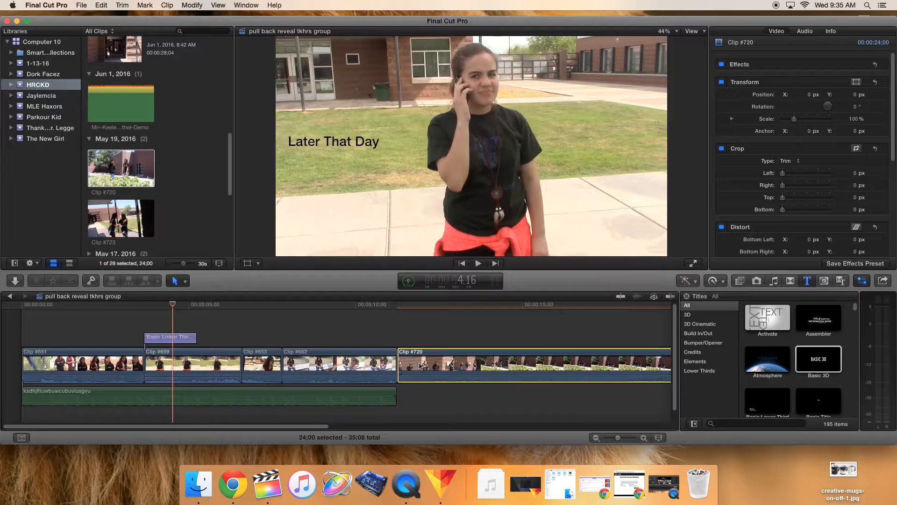
{"action": "key", "text": "Delete"}
Step: Create a new event named after the teacher in the Computer 10 library, keeping Create New Project enabled
{"action": "scroll", "coordinate": [178, 83], "scroll_direction": "up", "scroll_amount": 1}
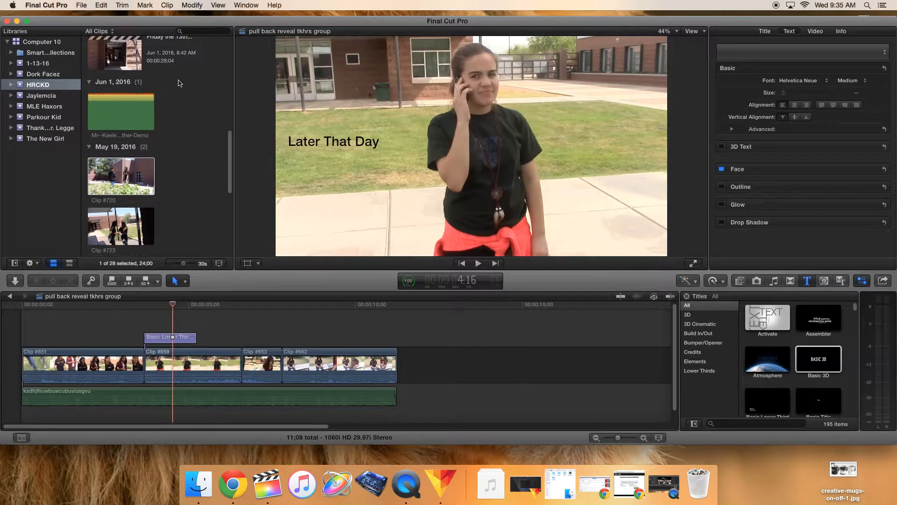
{"action": "scroll", "coordinate": [178, 82], "scroll_direction": "up", "scroll_amount": 10}
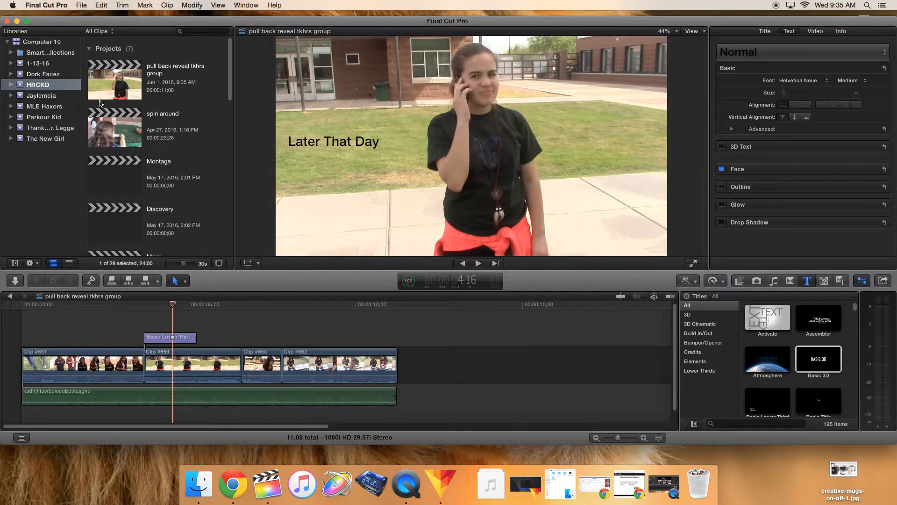
{"action": "left_click", "coordinate": [86, 4]}
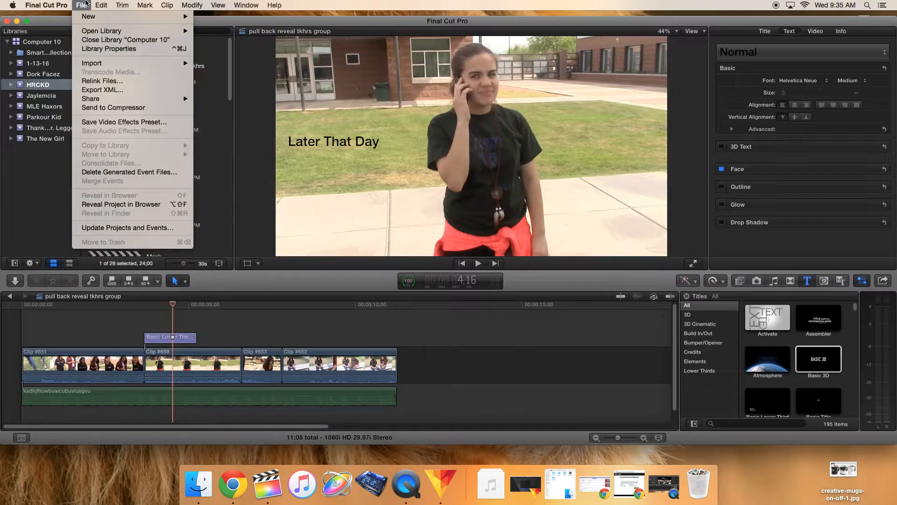
{"action": "left_click", "coordinate": [86, 5]}
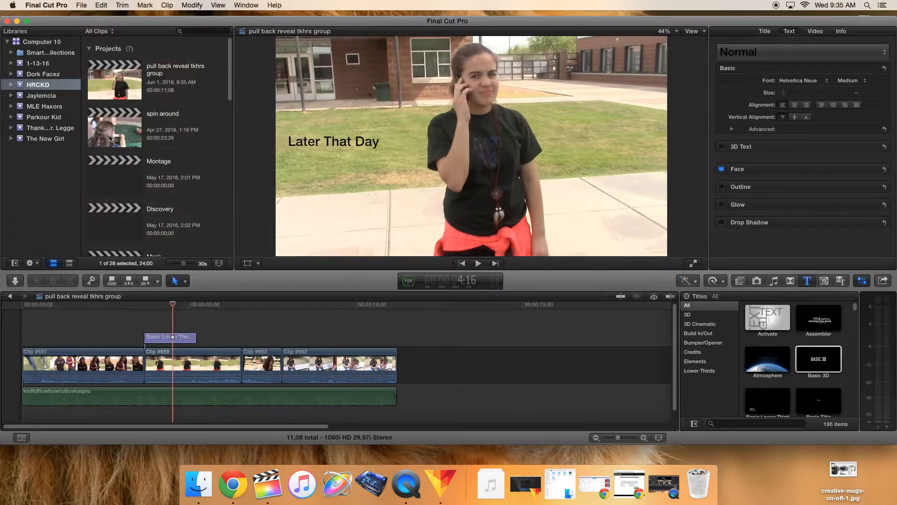
{"action": "left_click", "coordinate": [85, 5]}
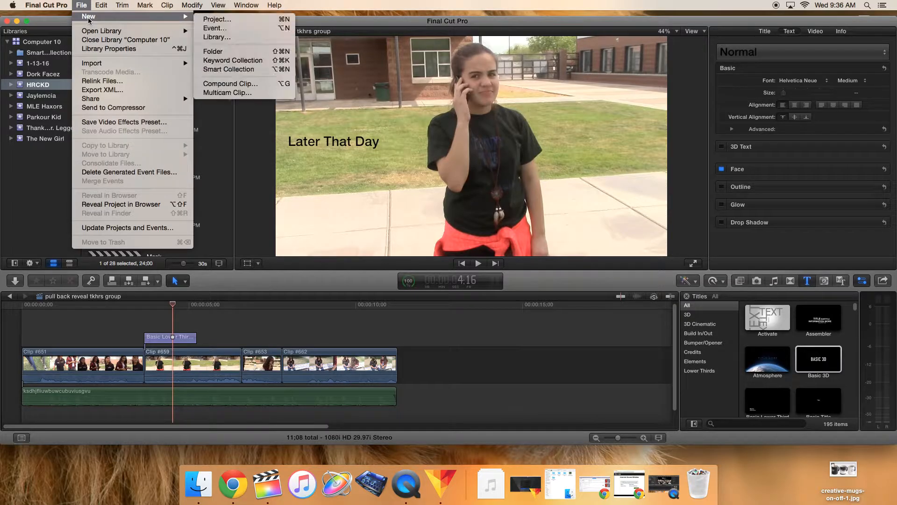
{"action": "mouse_move", "coordinate": [188, 18]}
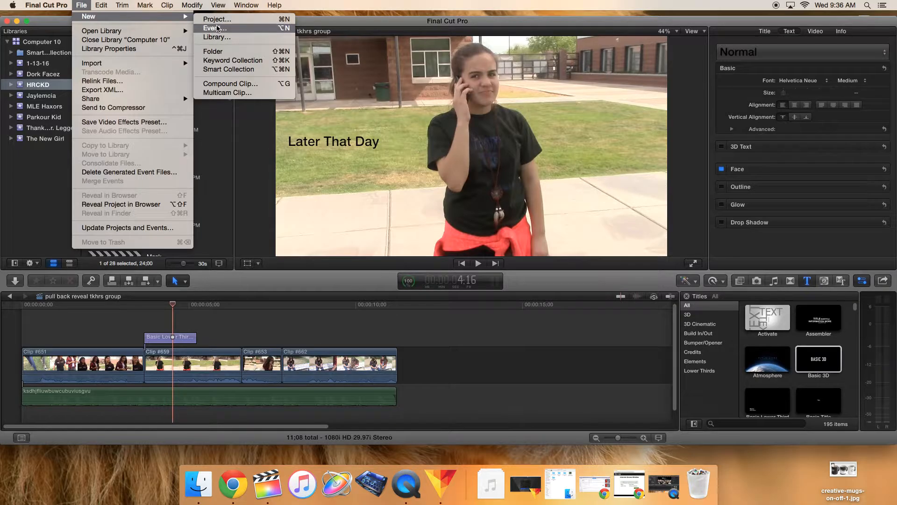
{"action": "left_click", "coordinate": [217, 29]}
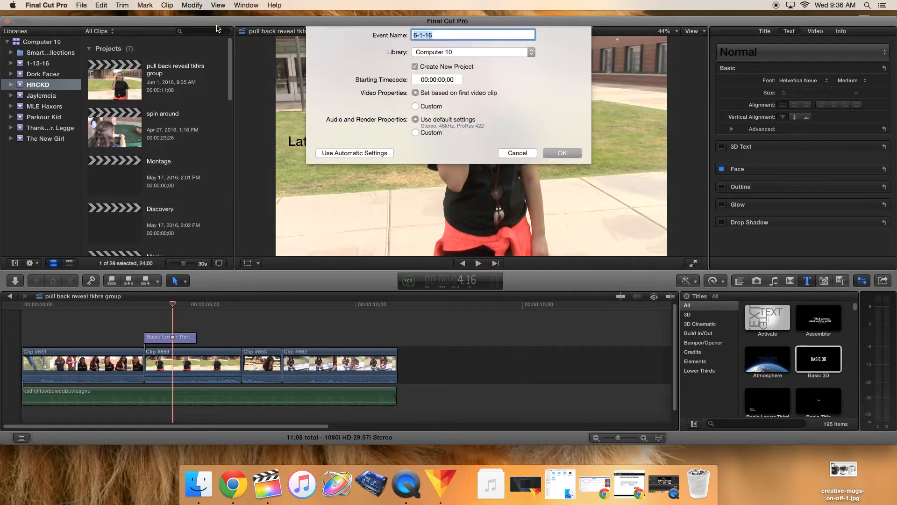
{"action": "left_click", "coordinate": [436, 35]}
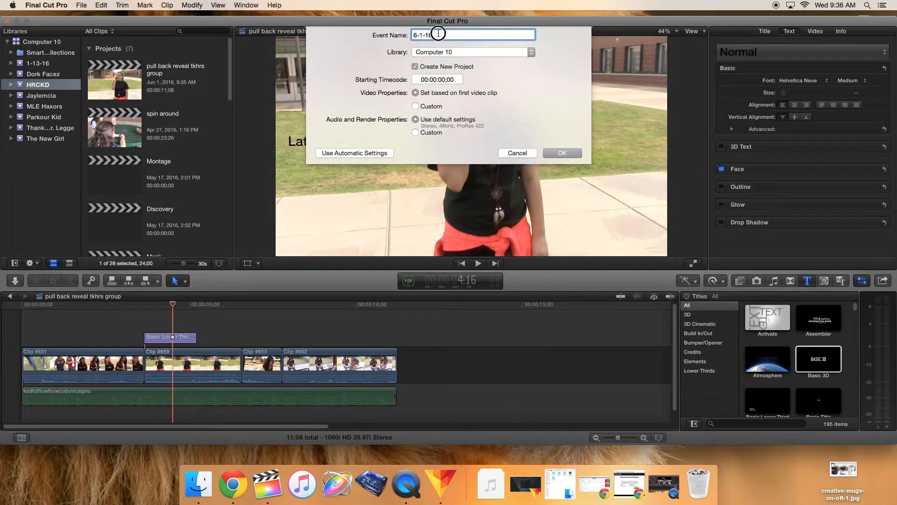
{"action": "left_click_drag", "start_coordinate": [436, 35], "coordinate": [406, 35]}
{"action": "type", "text": "Mr. Keele"}
{"action": "left_click", "coordinate": [415, 67]}
{"action": "left_click", "coordinate": [415, 67]}
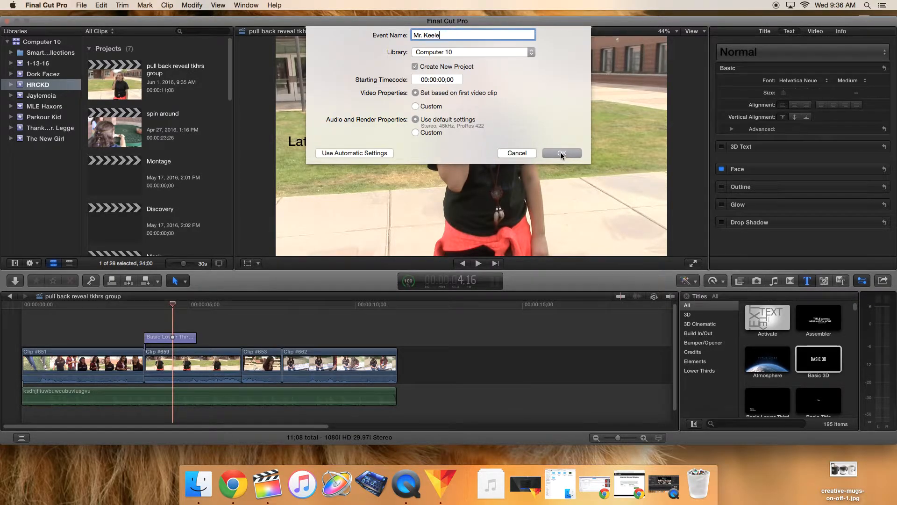
{"action": "left_click", "coordinate": [562, 154]}
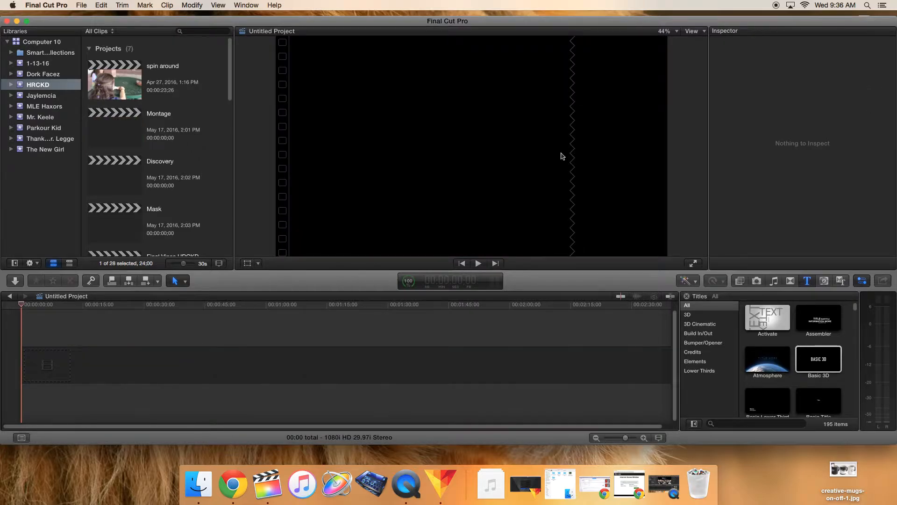
Step: Rename the new event's Untitled Project to the teacher's name followed by 'Individual Project'
{"action": "left_click", "coordinate": [33, 118]}
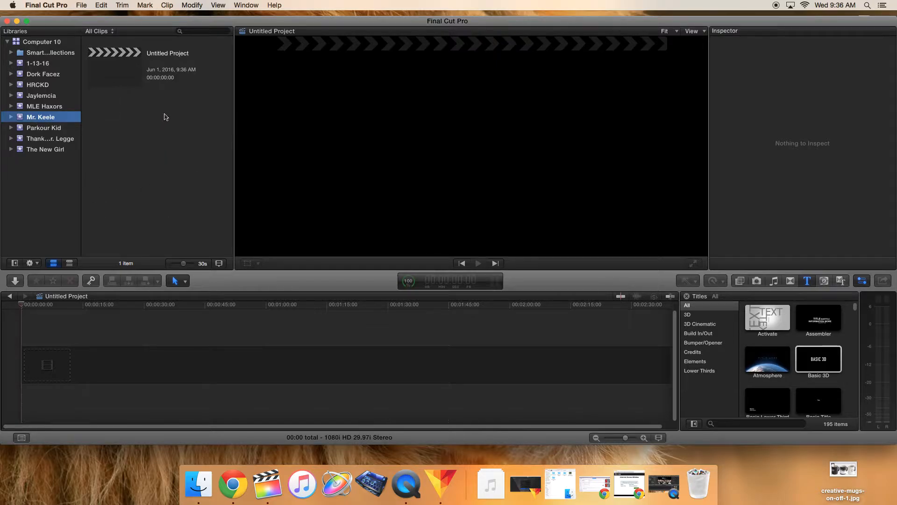
{"action": "left_click", "coordinate": [181, 55]}
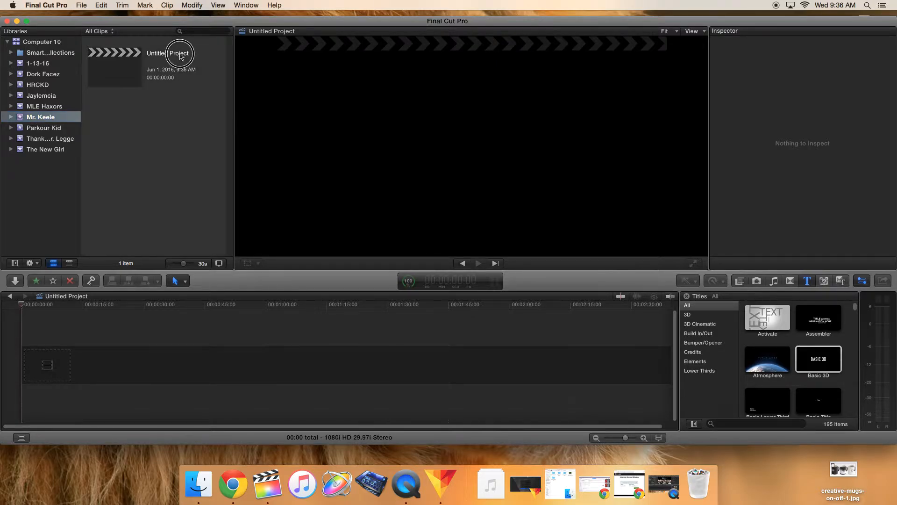
{"action": "left_click", "coordinate": [156, 113]}
{"action": "left_click", "coordinate": [153, 57]}
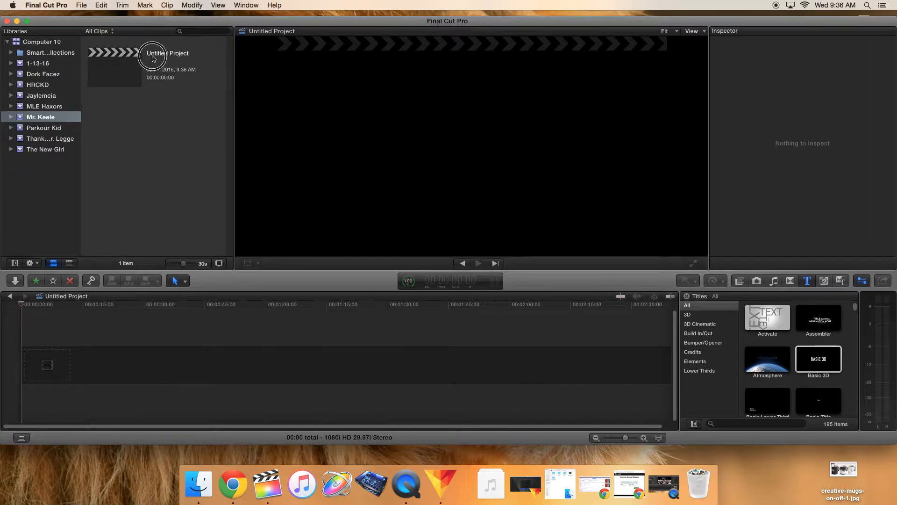
{"action": "left_click", "coordinate": [148, 133]}
{"action": "left_click", "coordinate": [156, 54]}
{"action": "left_click", "coordinate": [155, 112]}
{"action": "left_click", "coordinate": [159, 55]}
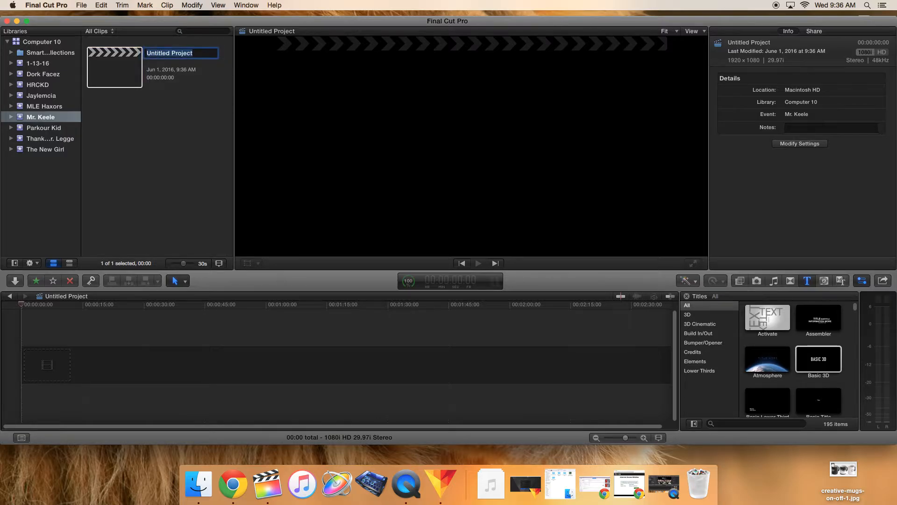
{"action": "type", "text": "Mr. Keele Individual"}
{"action": "key", "text": "super+a"}
{"action": "type", "text": "Pro"}
{"action": "key", "text": "Return"}
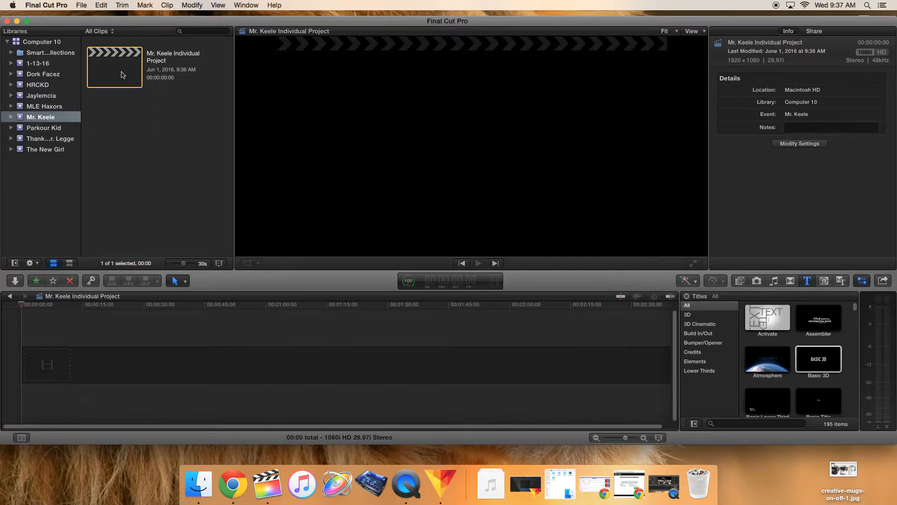
{"action": "left_click", "coordinate": [122, 119]}
{"action": "left_click", "coordinate": [116, 77]}
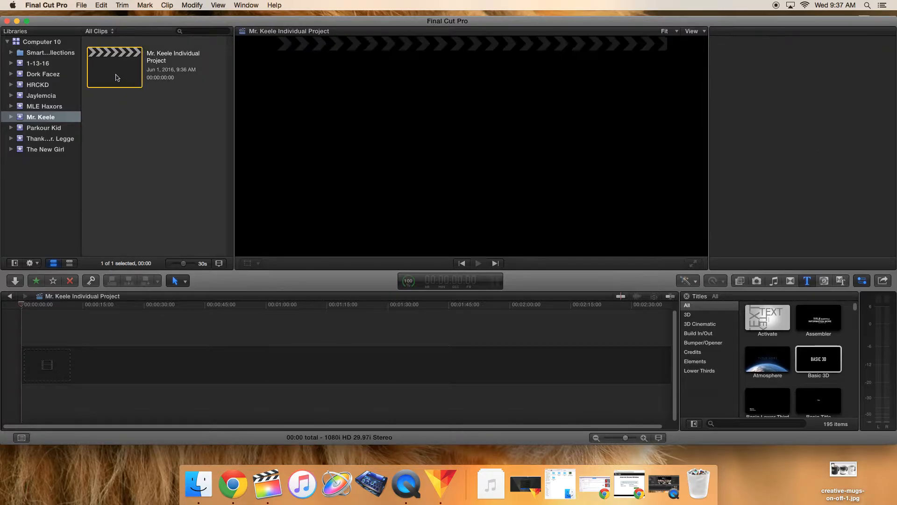
{"action": "left_click", "coordinate": [46, 121]}
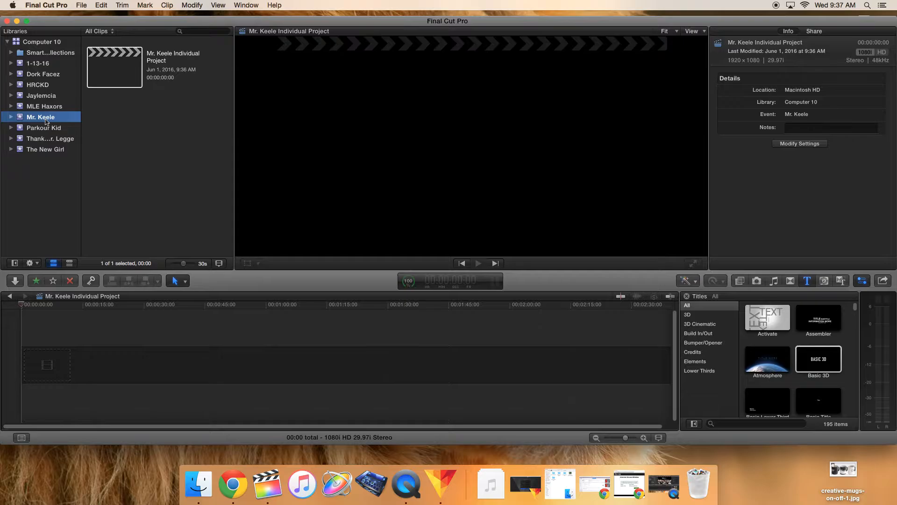
{"action": "left_click", "coordinate": [139, 73]}
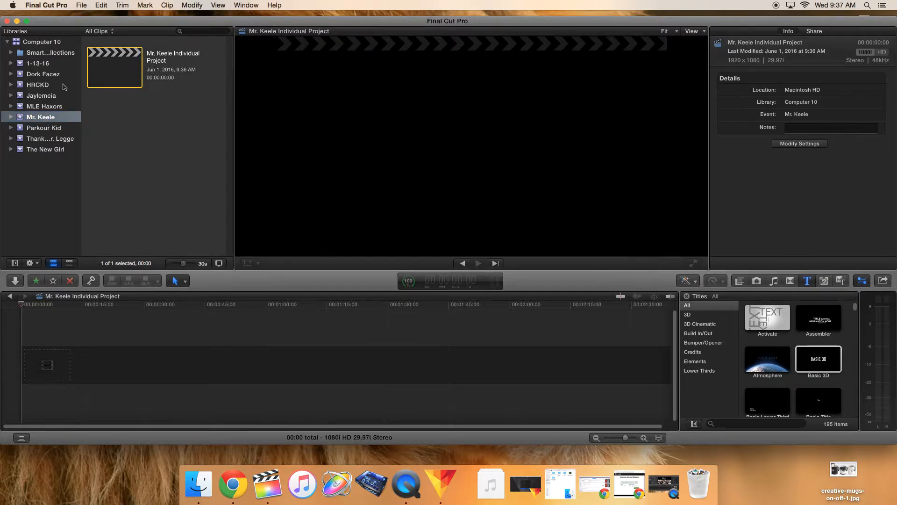
Step: Create a new project named 2 in the teacher's event
{"action": "left_click", "coordinate": [82, 5]}
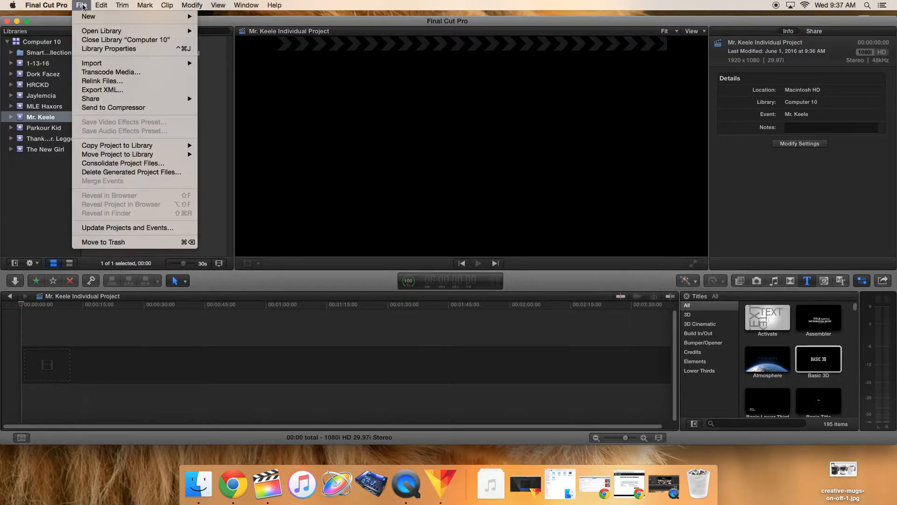
{"action": "left_click", "coordinate": [84, 4]}
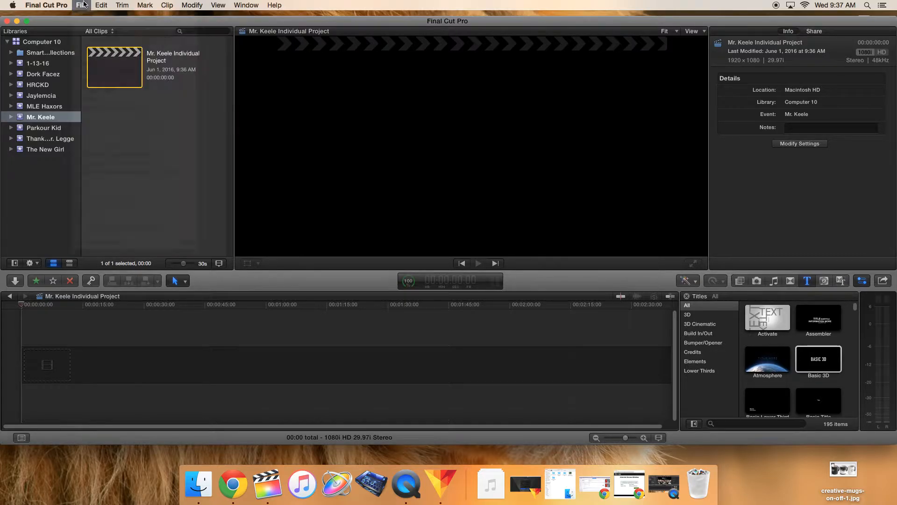
{"action": "left_click", "coordinate": [82, 5]}
{"action": "mouse_move", "coordinate": [84, 17]}
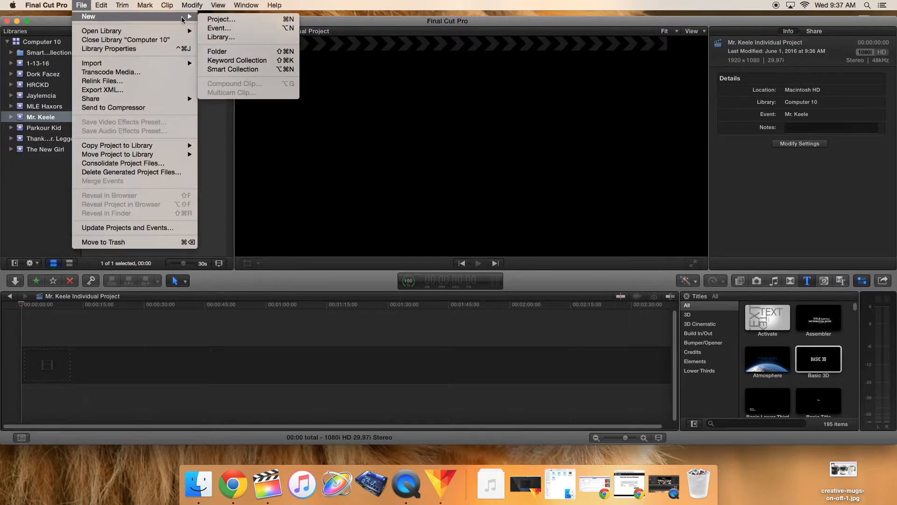
{"action": "left_click", "coordinate": [213, 18]}
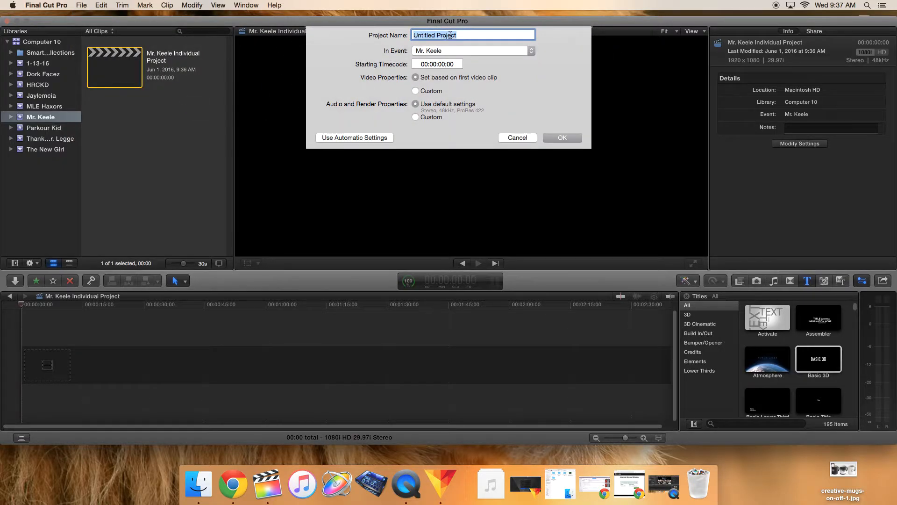
{"action": "type", "text": "2"}
{"action": "key", "text": "Return"}
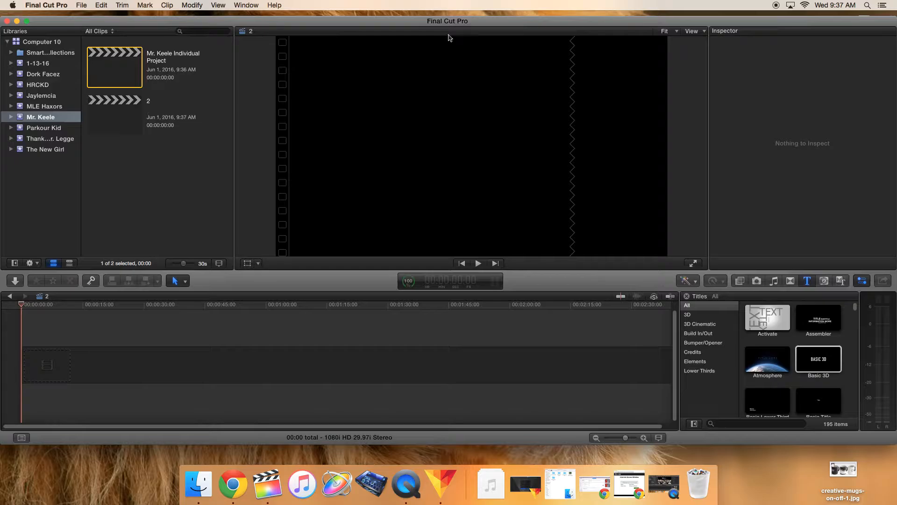
Step: Create another new project named 3 in the same event with default settings
{"action": "left_click", "coordinate": [83, 5]}
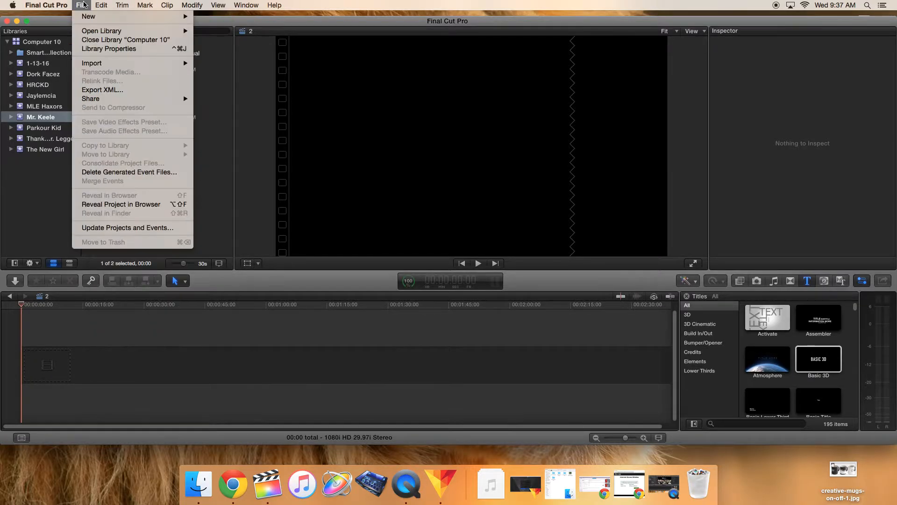
{"action": "mouse_move", "coordinate": [86, 17]}
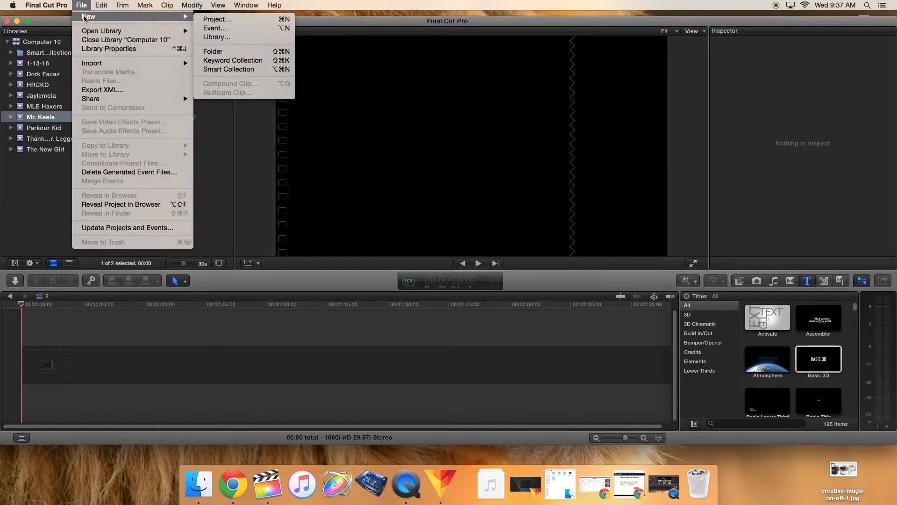
{"action": "left_click", "coordinate": [204, 19]}
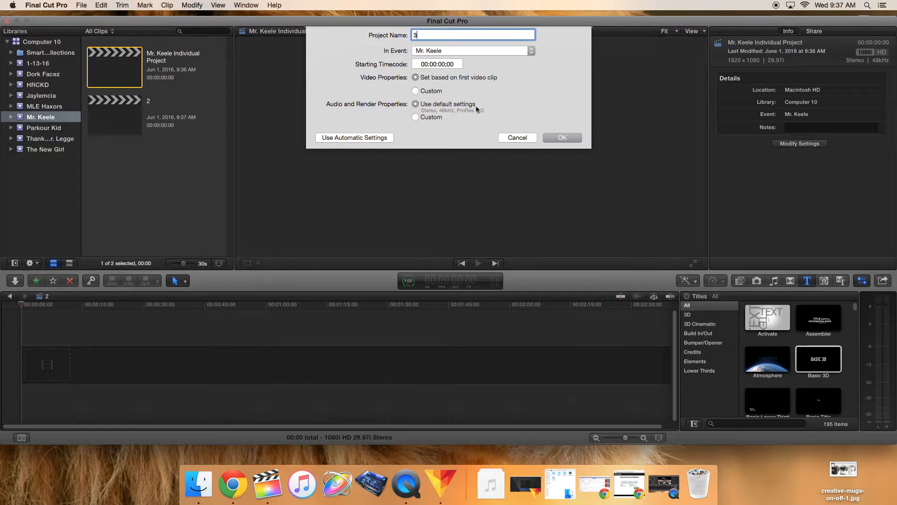
{"action": "left_click", "coordinate": [557, 135]}
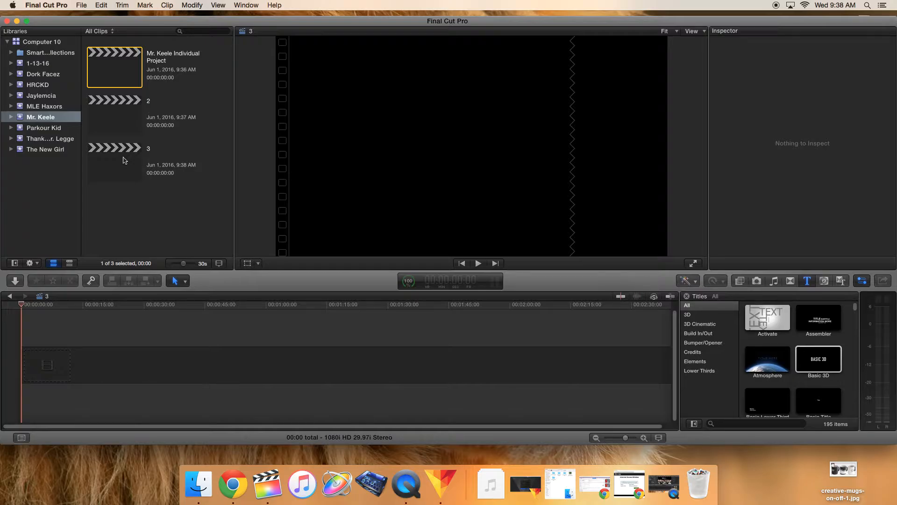
Step: Open the media import window and rename the camera card from NO NAME to Computer 3
{"action": "left_click", "coordinate": [15, 282]}
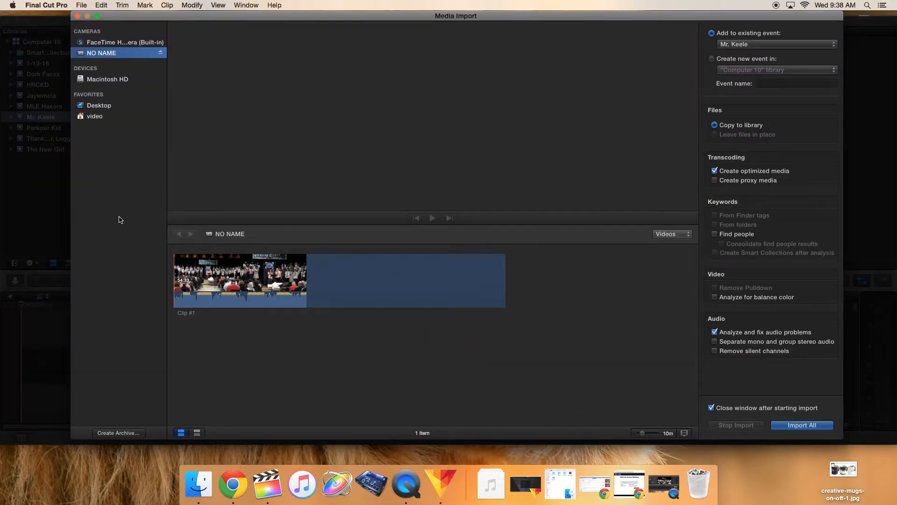
{"action": "left_click", "coordinate": [77, 15]}
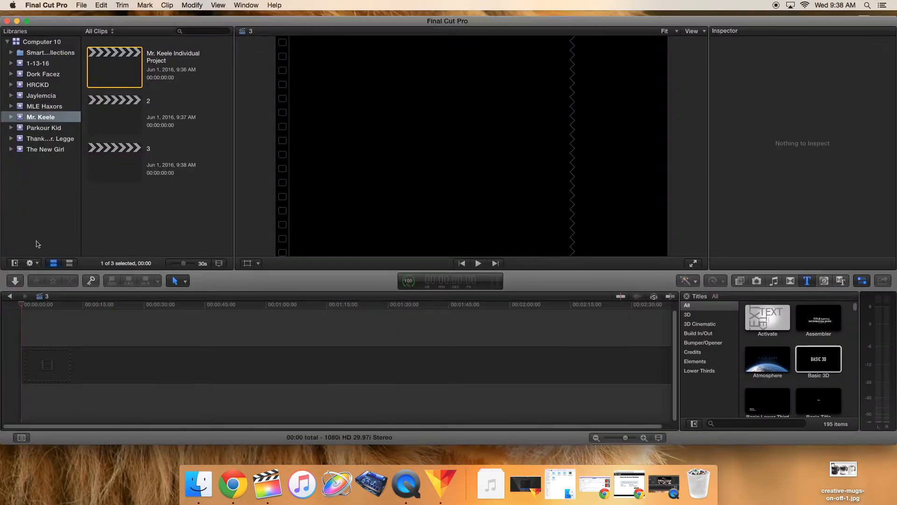
{"action": "left_click", "coordinate": [15, 282]}
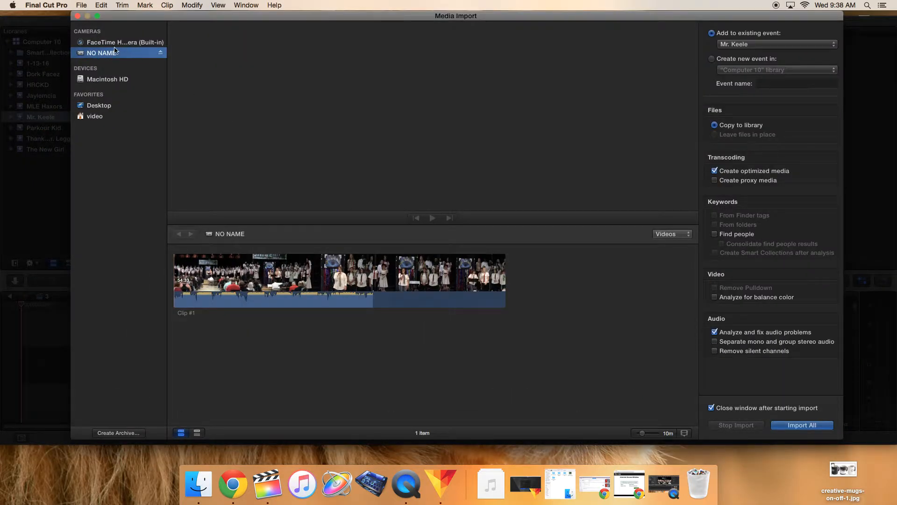
{"action": "left_click", "coordinate": [99, 55]}
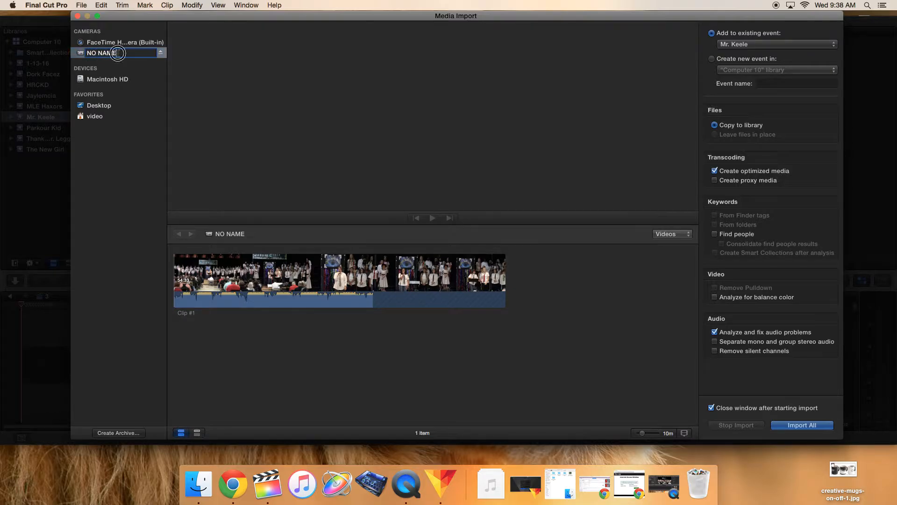
{"action": "left_click_drag", "start_coordinate": [116, 52], "coordinate": [81, 53]}
{"action": "type", "text": "Computer 3"}
{"action": "key", "text": "Return"}
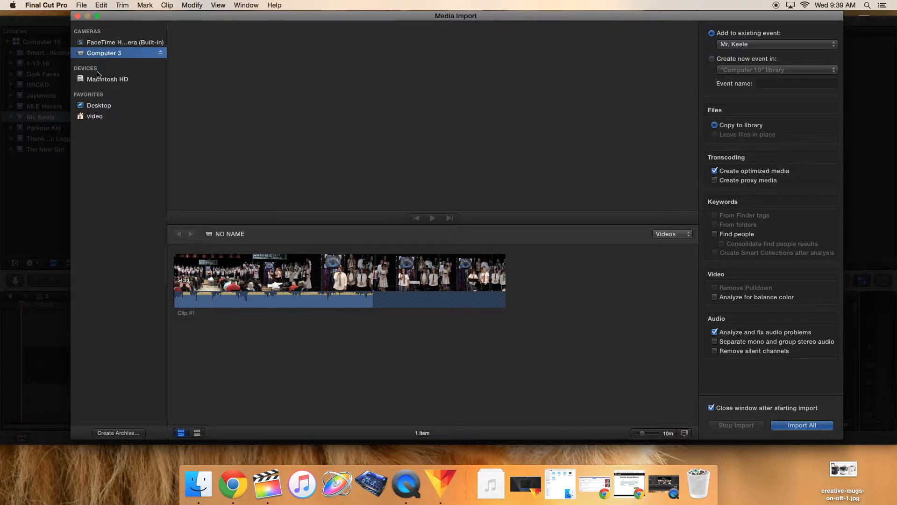
Step: Browse the built-in camera, Macintosh HD and Desktop import sources and preview a Desktop image
{"action": "left_click", "coordinate": [101, 43]}
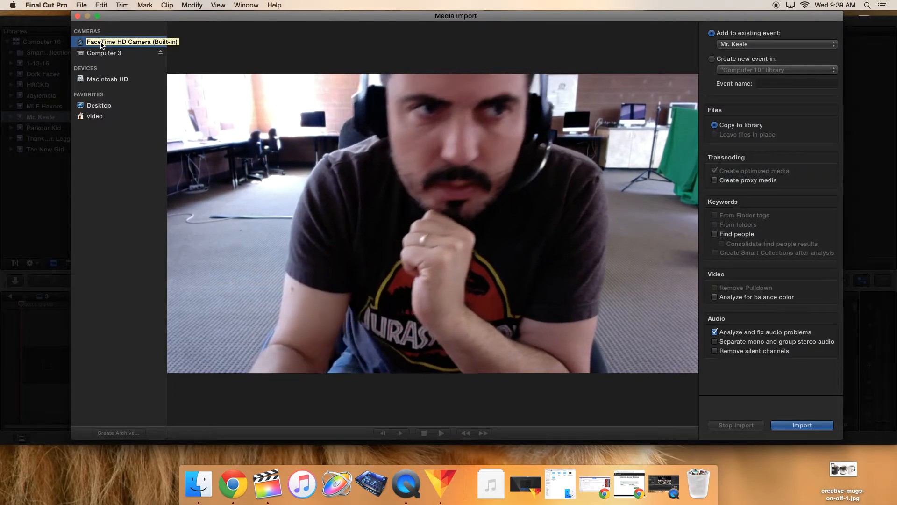
{"action": "left_click", "coordinate": [99, 79]}
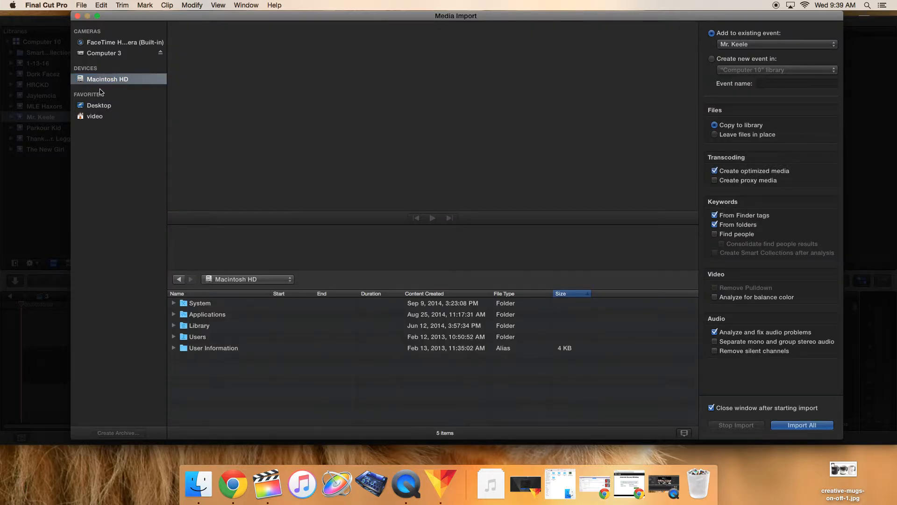
{"action": "left_click", "coordinate": [94, 107]}
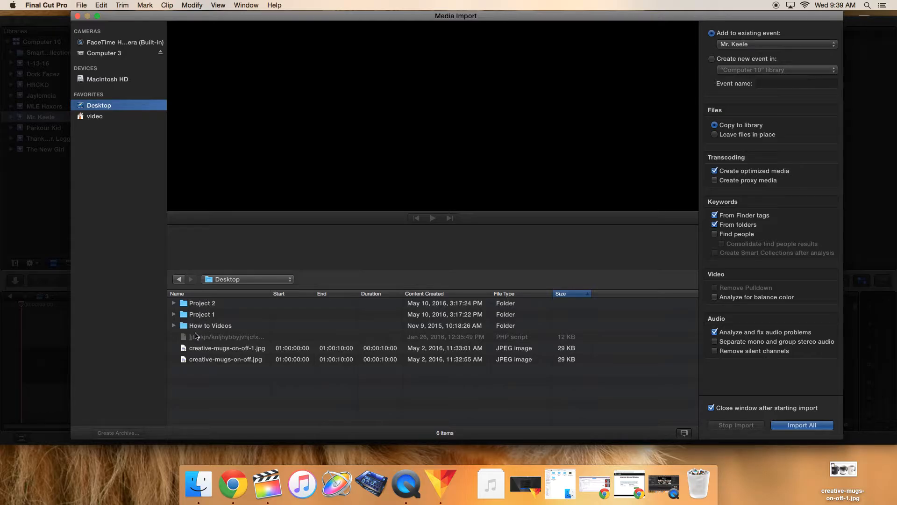
{"action": "left_click", "coordinate": [222, 351]}
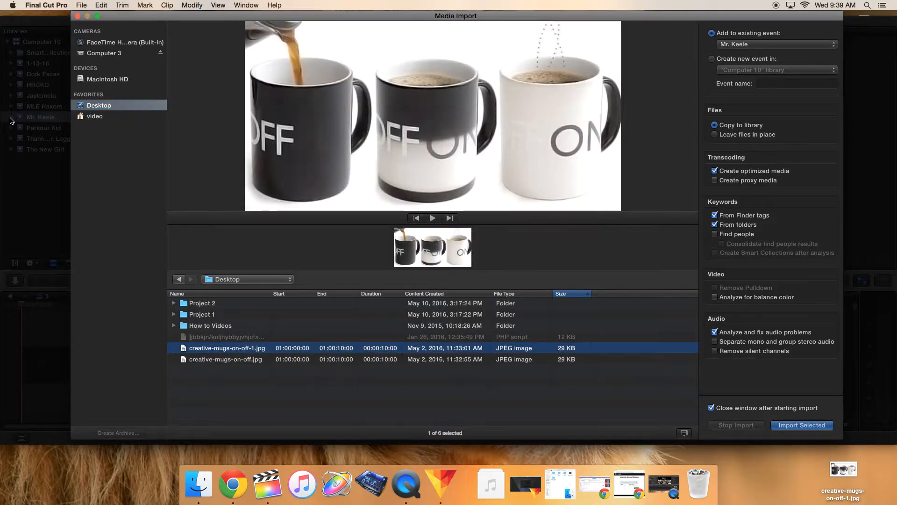
Step: Select Clip #1 on the Computer 3 card and switch between list and filmstrip views
{"action": "left_click", "coordinate": [93, 55]}
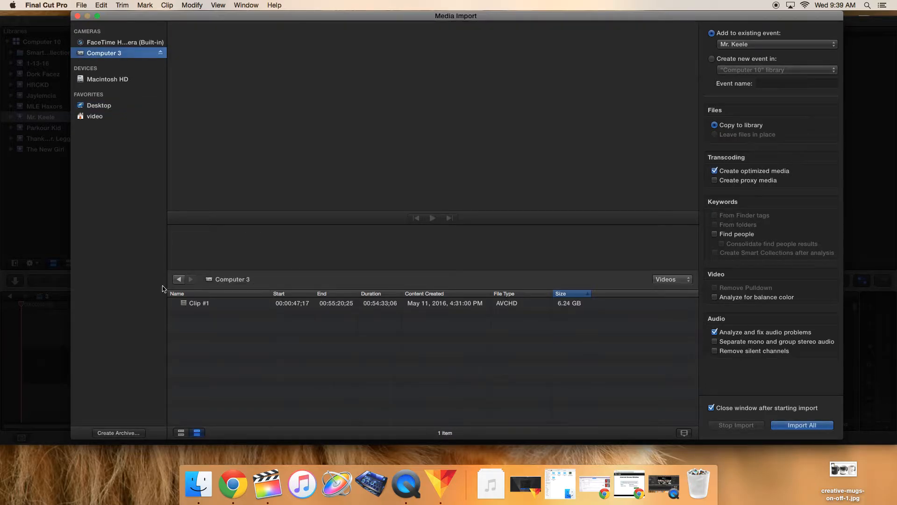
{"action": "left_click", "coordinate": [200, 305]}
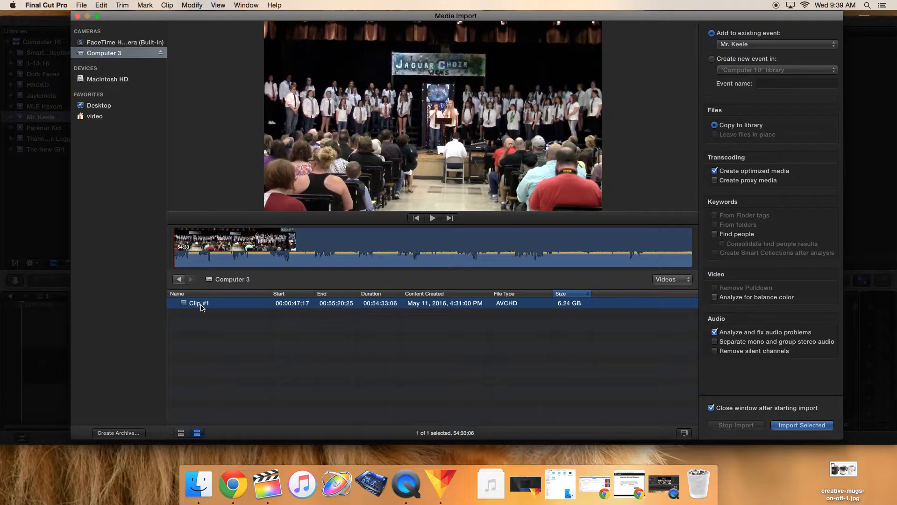
{"action": "left_click", "coordinate": [181, 433]}
{"action": "left_click", "coordinate": [197, 433]}
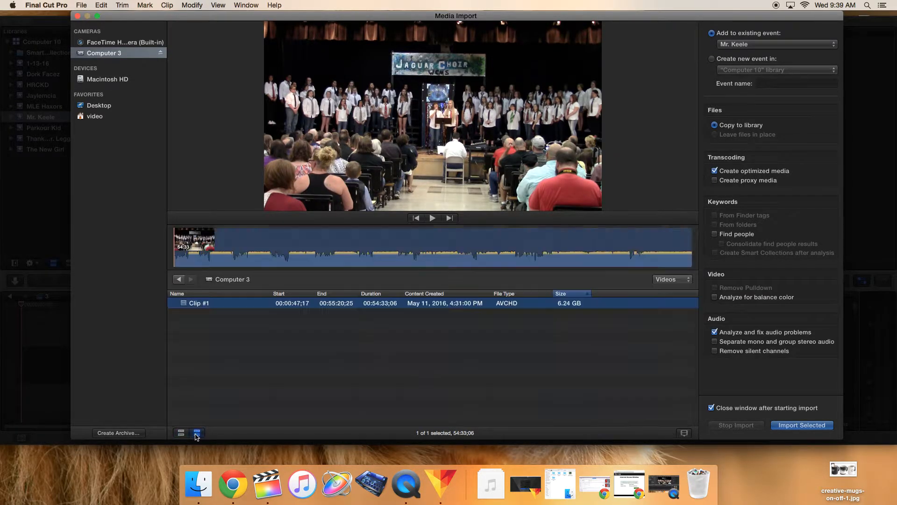
{"action": "left_click", "coordinate": [182, 433]}
{"action": "left_click", "coordinate": [196, 433]}
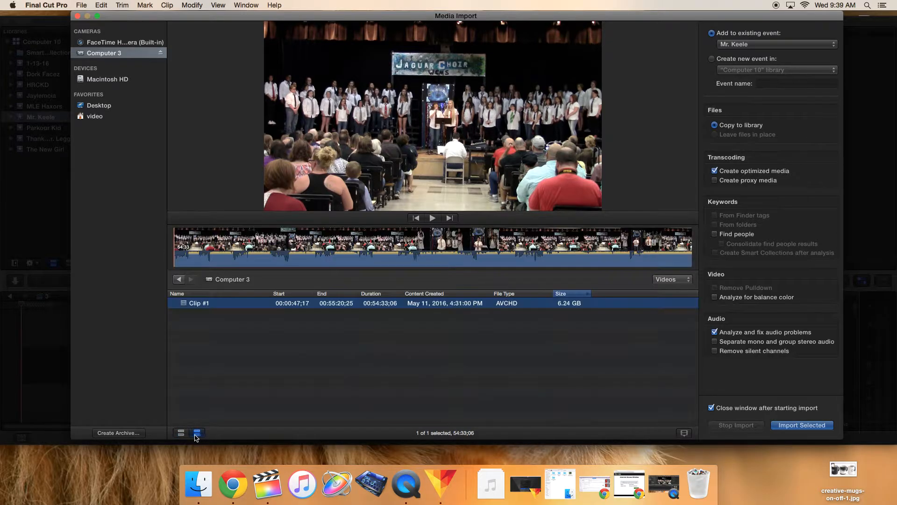
{"action": "left_click", "coordinate": [182, 434]}
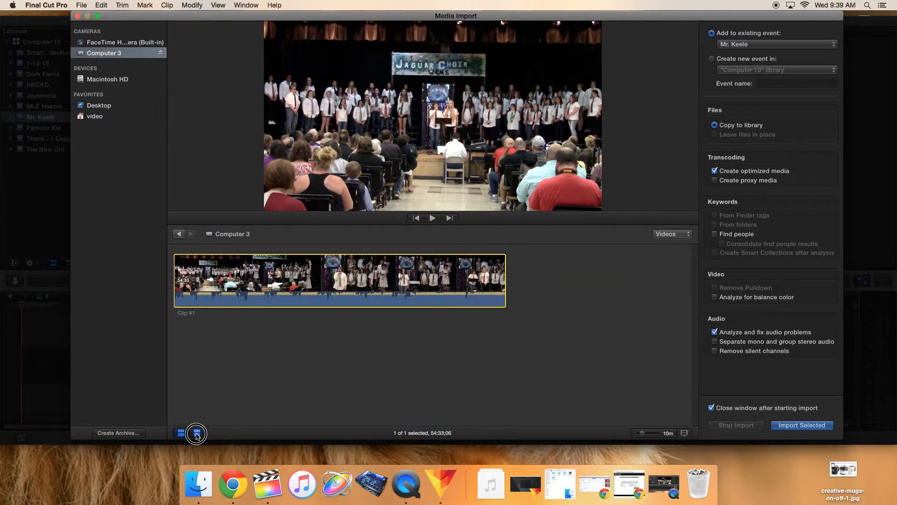
{"action": "left_click", "coordinate": [197, 433]}
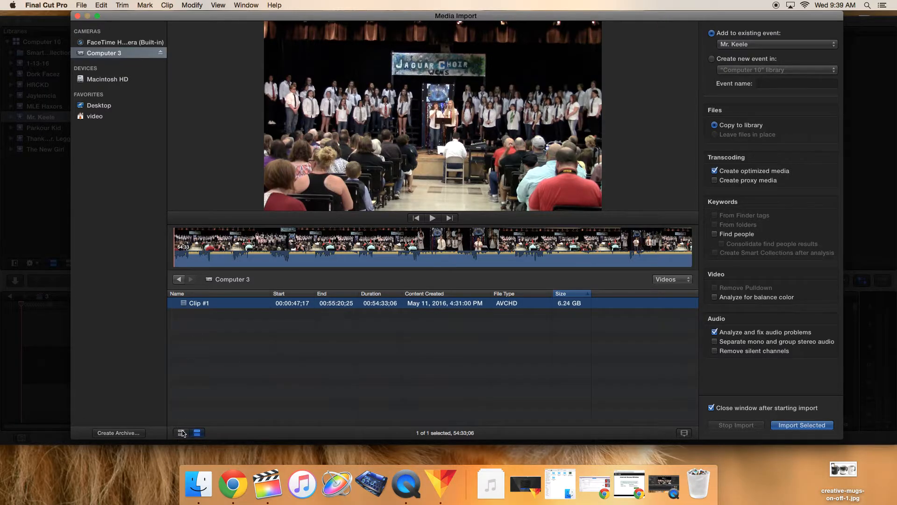
{"action": "left_click", "coordinate": [181, 433]}
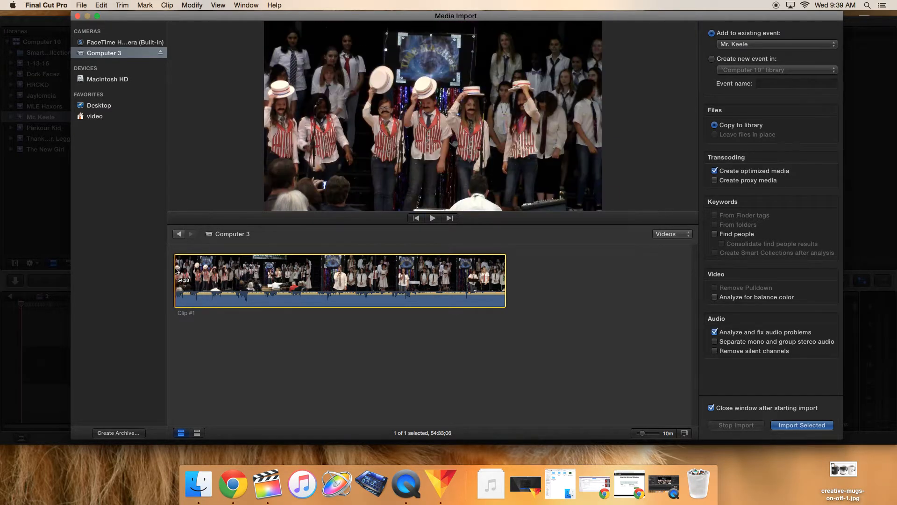
Step: Select a short range at the very end of Clip #1 in the filmstrip for import
{"action": "left_click", "coordinate": [181, 270]}
{"action": "key", "text": "i"}
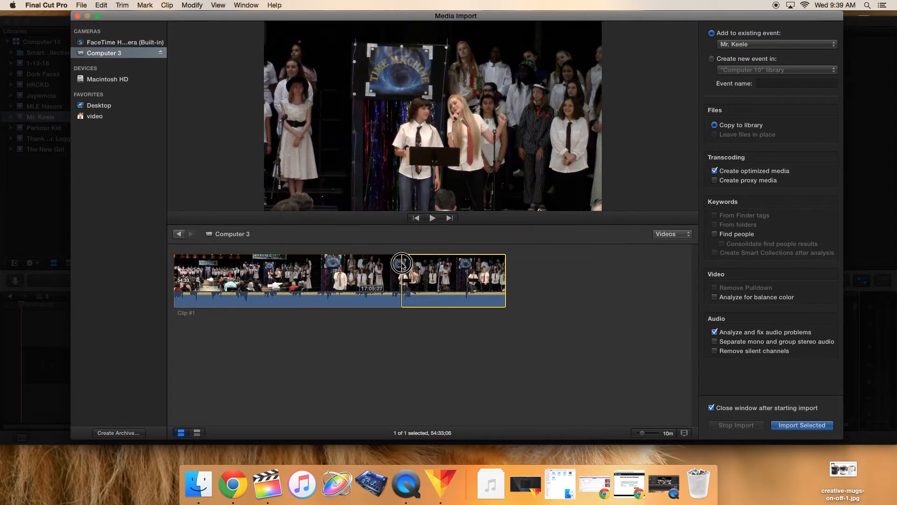
{"action": "left_click_drag", "start_coordinate": [434, 260], "coordinate": [500, 266]}
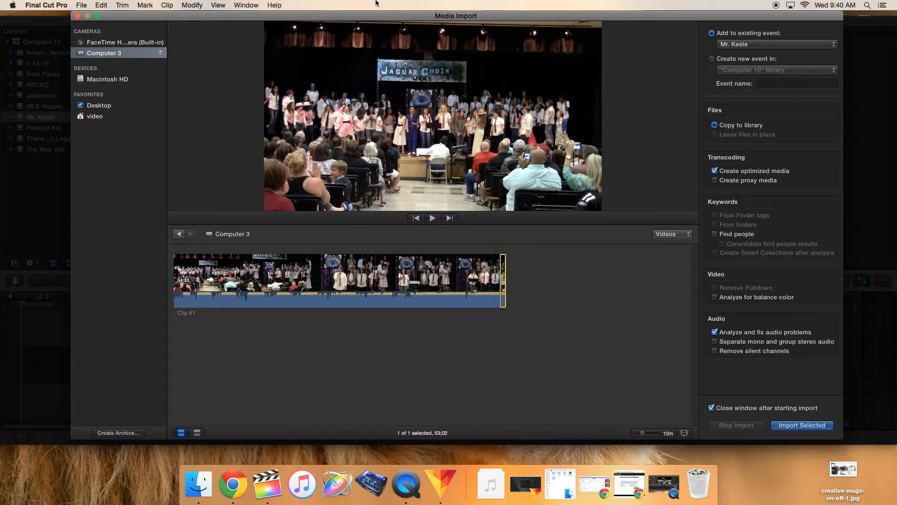
{"action": "left_click", "coordinate": [371, 334]}
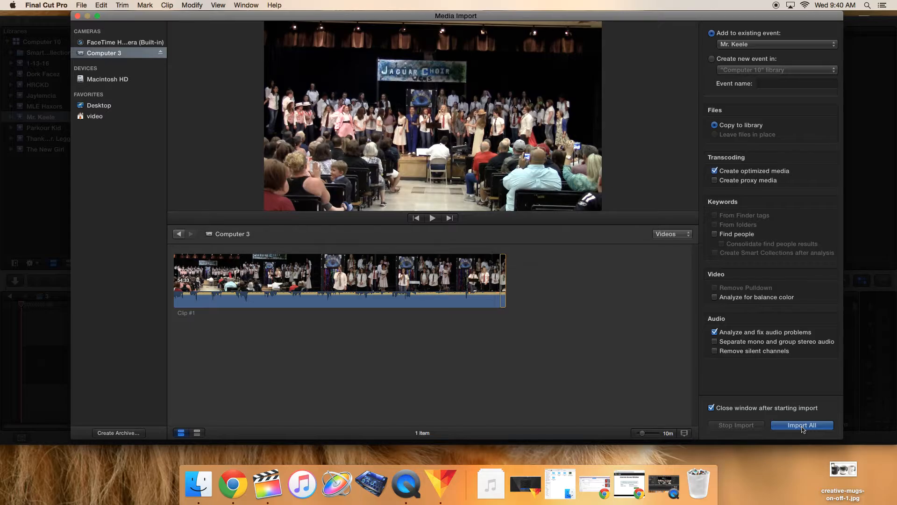
{"action": "left_click", "coordinate": [504, 283]}
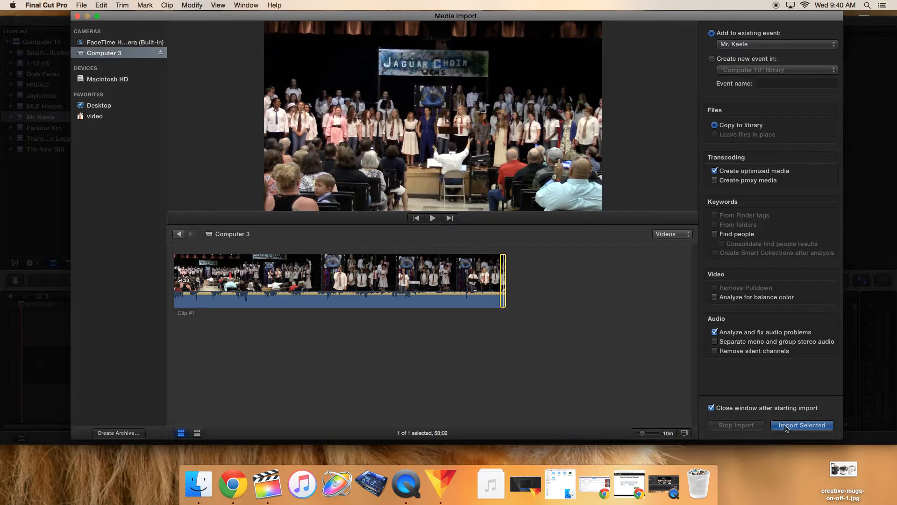
{"action": "left_click", "coordinate": [579, 379]}
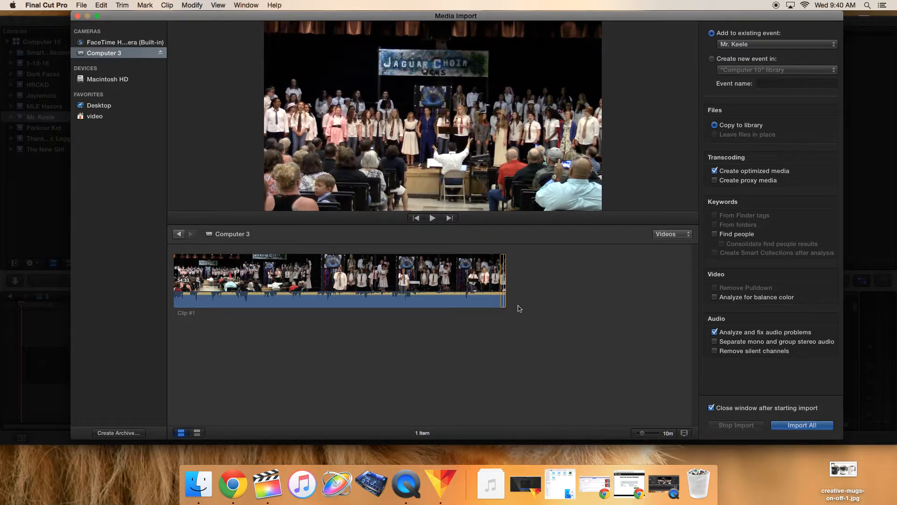
{"action": "left_click", "coordinate": [503, 293]}
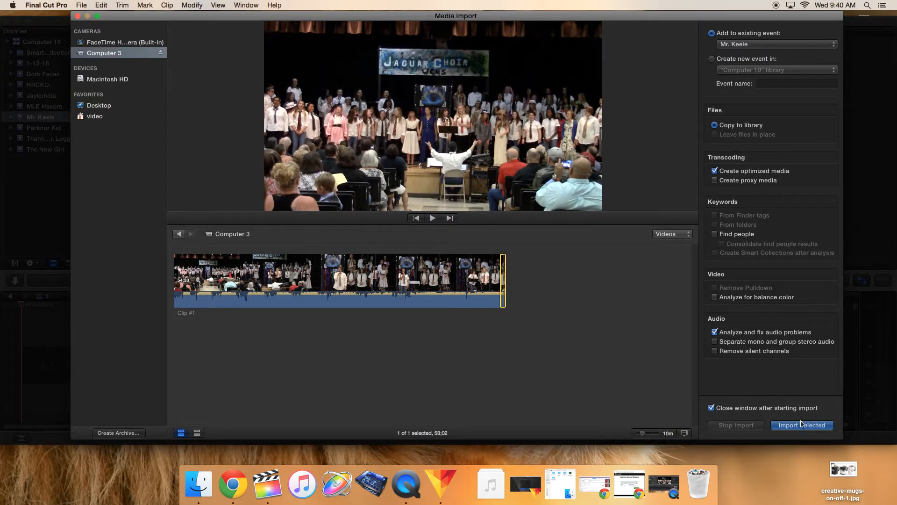
{"action": "left_click", "coordinate": [578, 386]}
{"action": "left_click", "coordinate": [504, 302]}
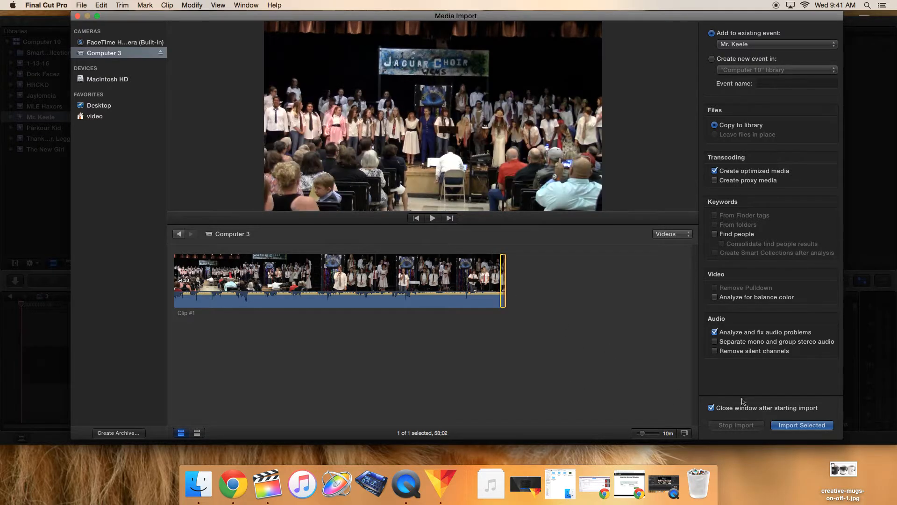
Step: Import the selected range into the Mr. Keele event and open the Mr. Keele Individual Project
{"action": "left_click", "coordinate": [797, 426]}
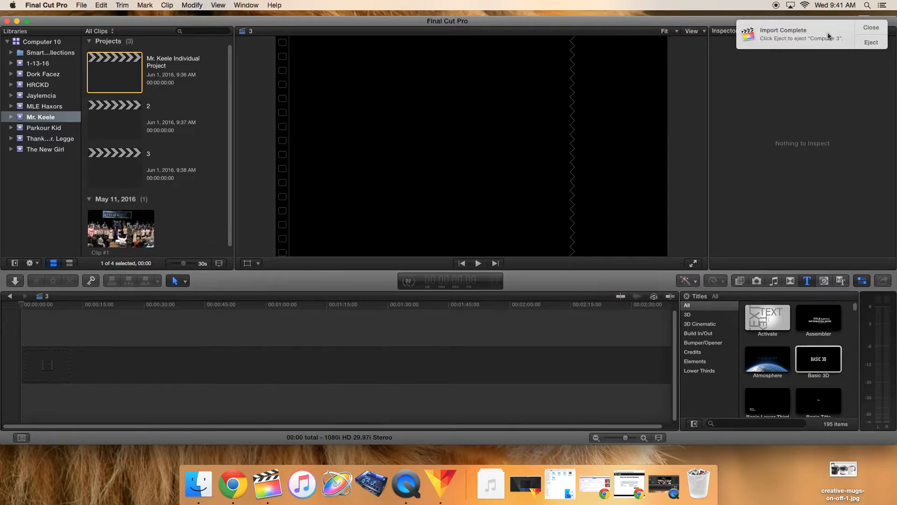
{"action": "left_click", "coordinate": [868, 43]}
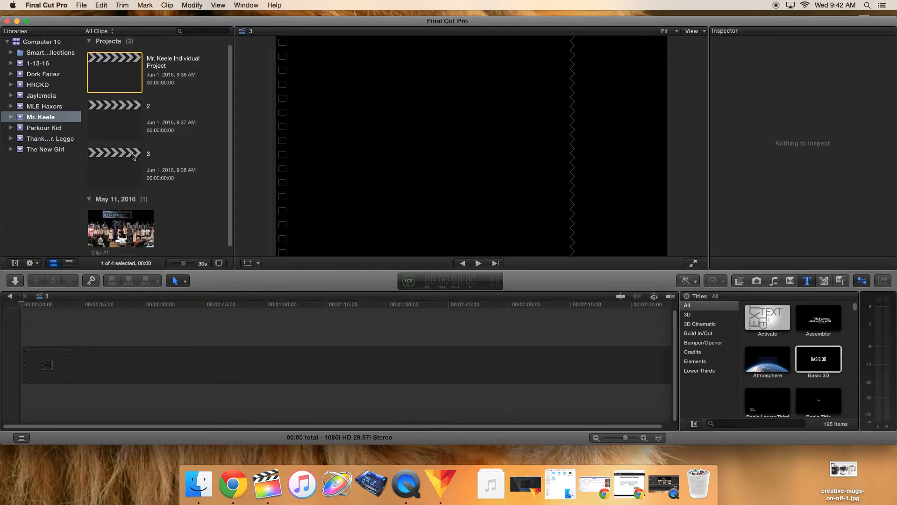
{"action": "double_click", "coordinate": [127, 72]}
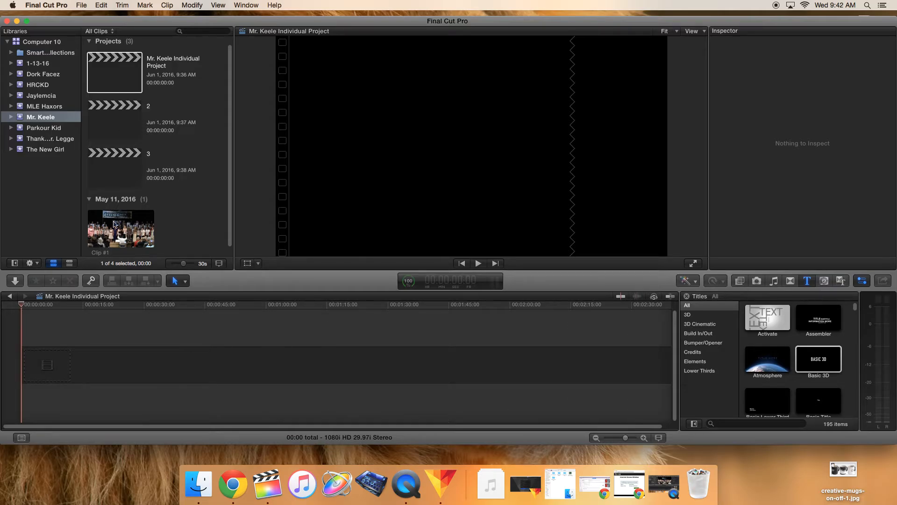
{"action": "scroll", "coordinate": [229, 152], "scroll_direction": "down", "scroll_amount": 1}
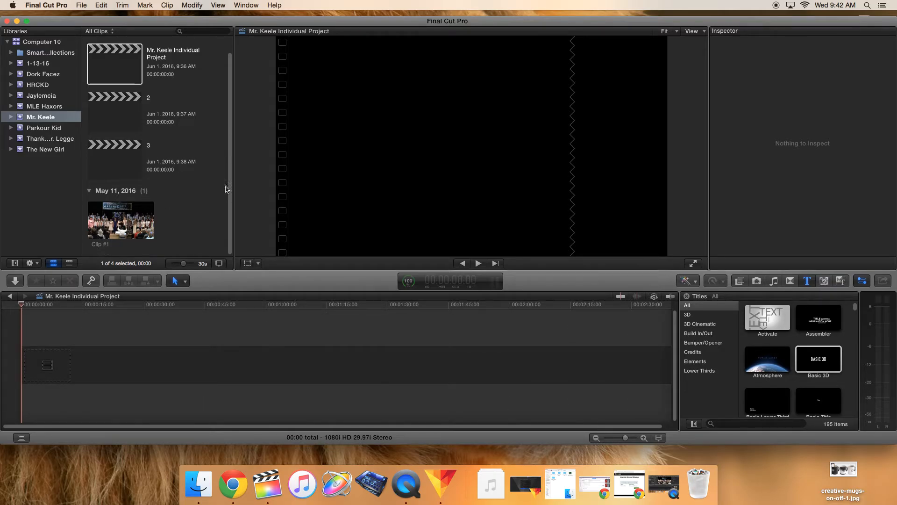
Step: Add Clip #1 to the project timeline twice, then select both copies and delete them
{"action": "left_click", "coordinate": [121, 221]}
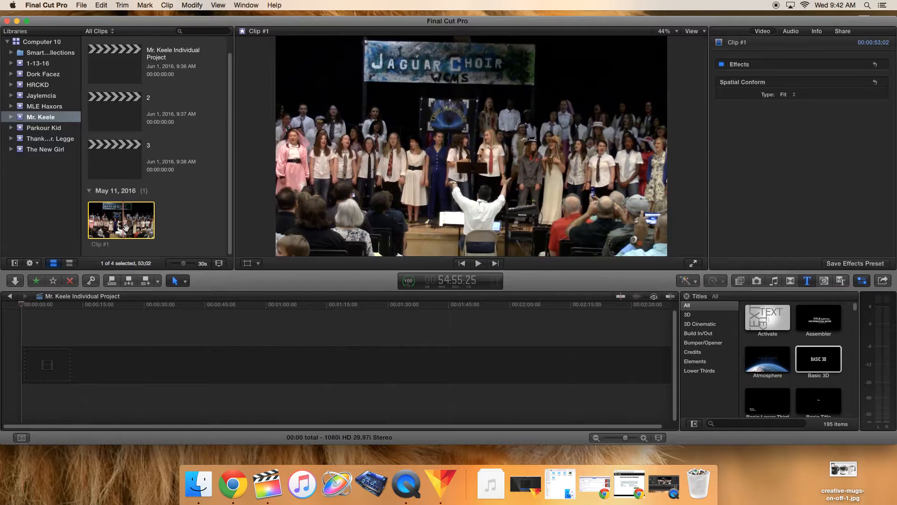
{"action": "left_click_drag", "start_coordinate": [122, 221], "coordinate": [83, 345]}
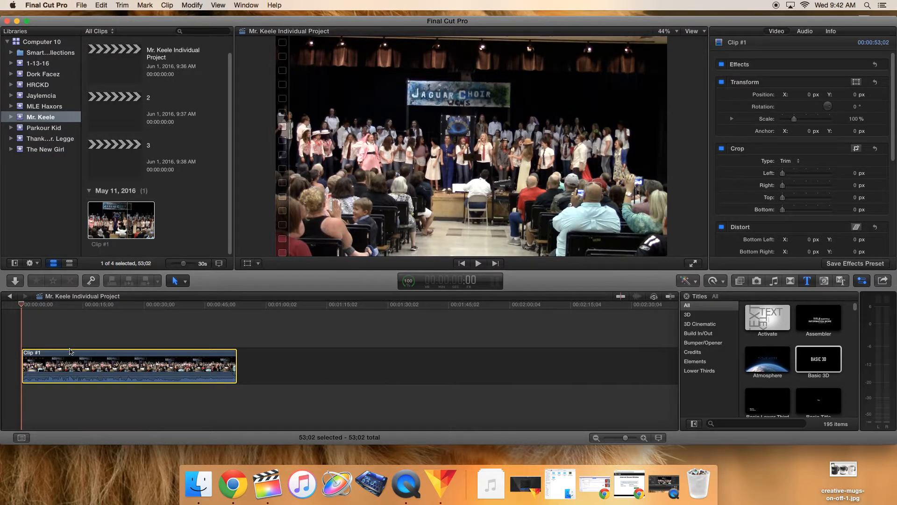
{"action": "left_click_drag", "start_coordinate": [107, 228], "coordinate": [331, 385]}
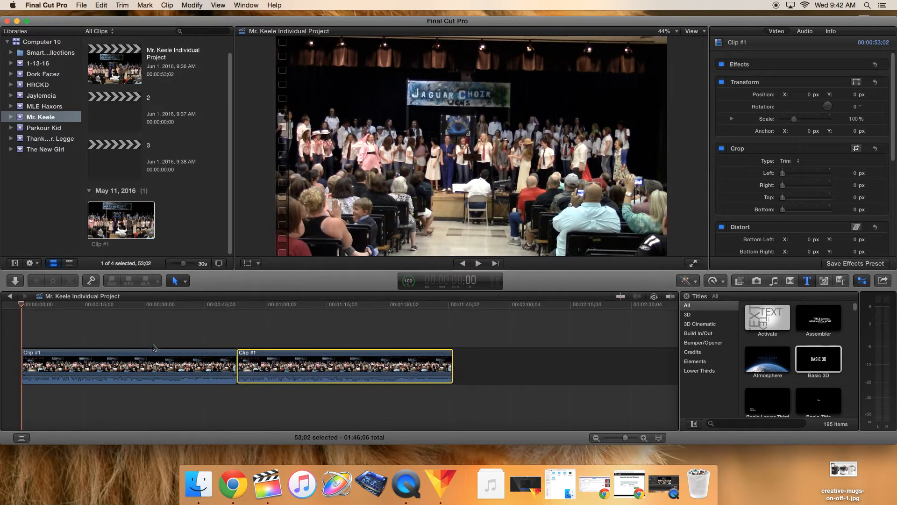
{"action": "left_click", "coordinate": [484, 351]}
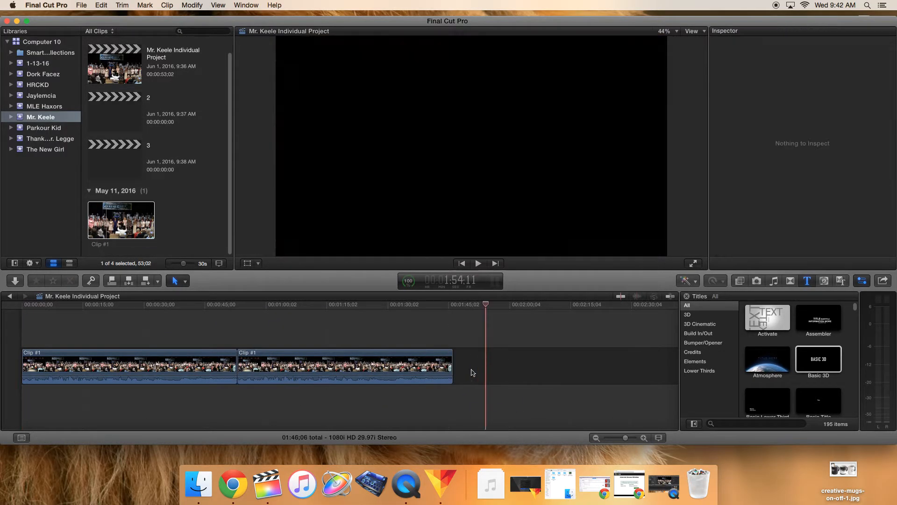
{"action": "left_click_drag", "start_coordinate": [471, 371], "coordinate": [130, 365]}
{"action": "left_click", "coordinate": [369, 342]}
{"action": "left_click_drag", "start_coordinate": [478, 365], "coordinate": [142, 348]}
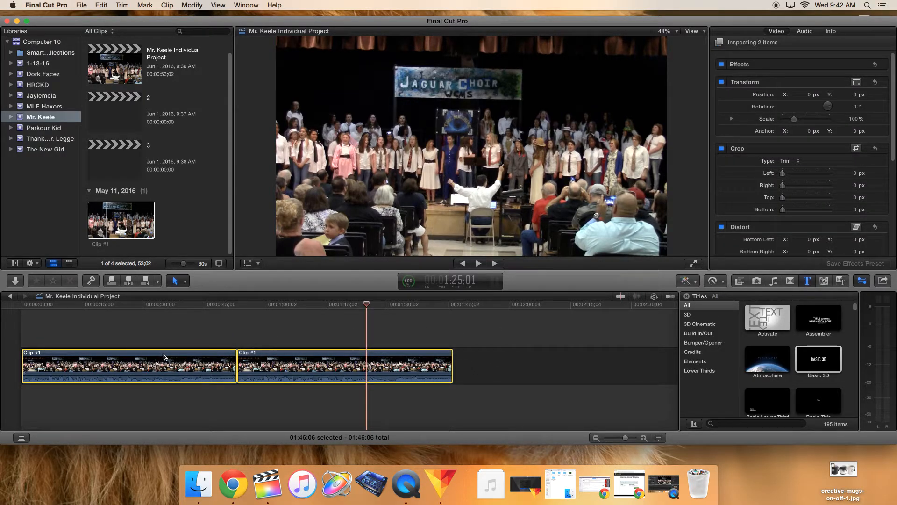
{"action": "key", "text": "Delete"}
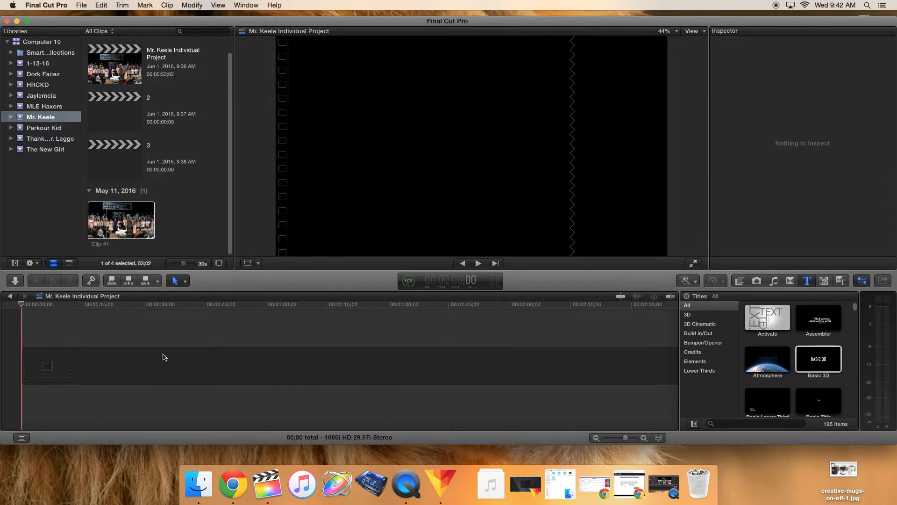
Step: Add Clip #1 to the timeline again, then select it and delete it
{"action": "left_click", "coordinate": [131, 218]}
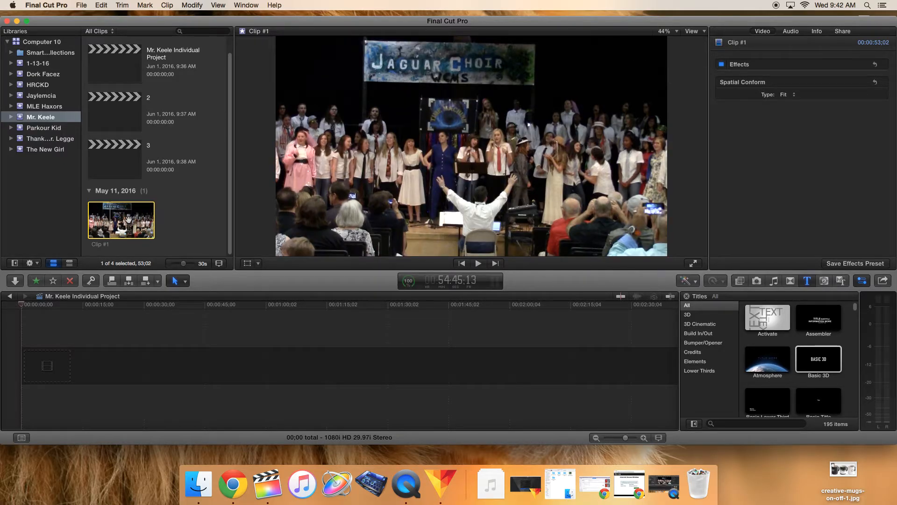
{"action": "left_click_drag", "start_coordinate": [129, 219], "coordinate": [75, 336]}
{"action": "left_click", "coordinate": [68, 323]}
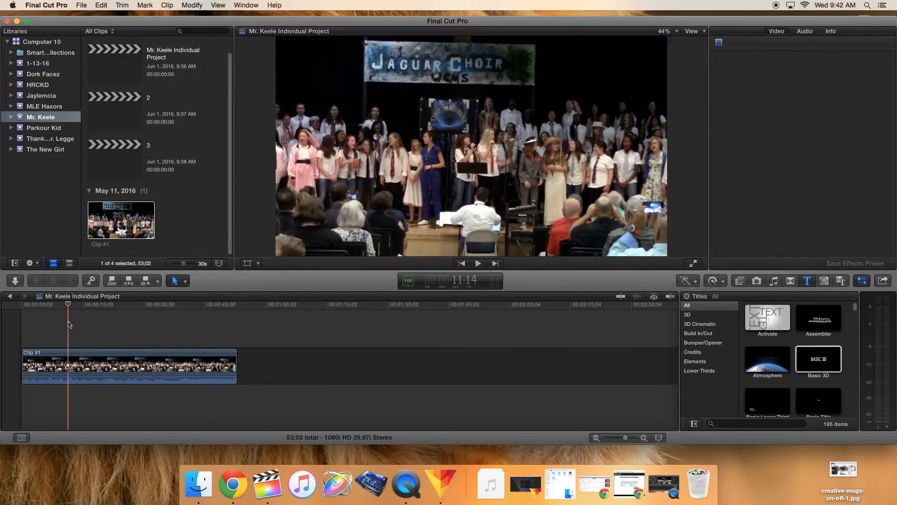
{"action": "left_click", "coordinate": [34, 304]}
{"action": "left_click", "coordinate": [76, 360]}
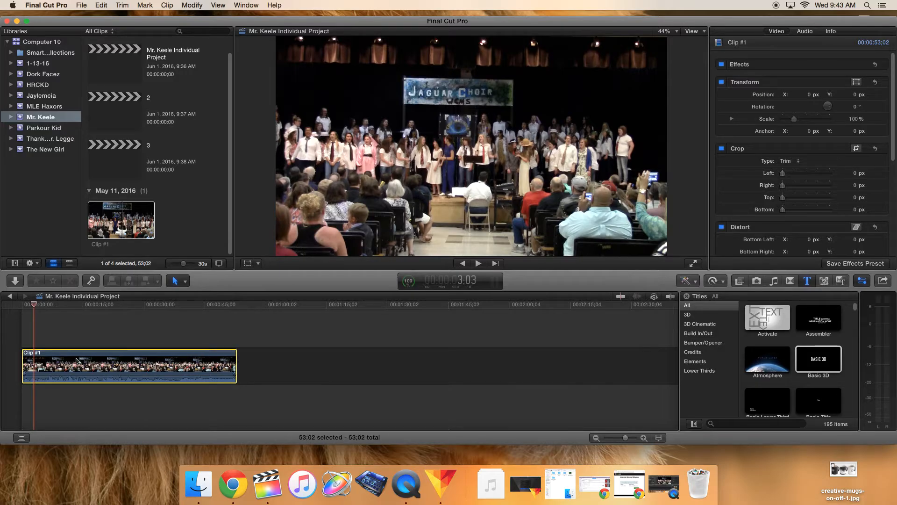
{"action": "key", "text": "Delete"}
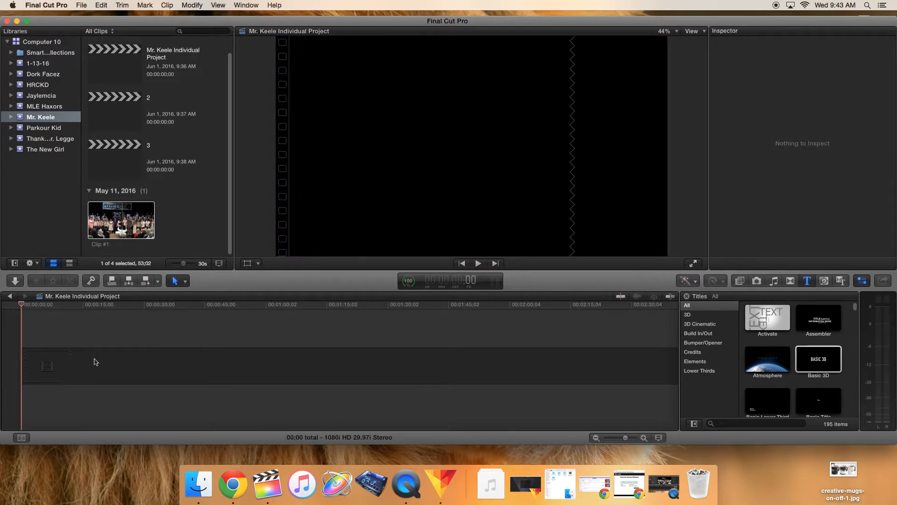
Step: Place Clip #1 at the start of the empty project timeline
{"action": "left_click", "coordinate": [121, 220]}
{"action": "left_click_drag", "start_coordinate": [122, 219], "coordinate": [49, 360]}
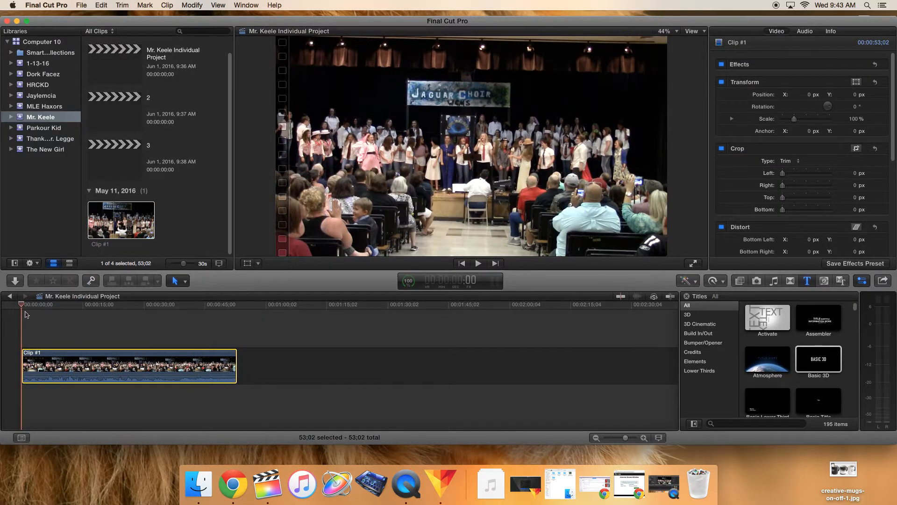
{"action": "left_click_drag", "start_coordinate": [21, 306], "coordinate": [31, 331]}
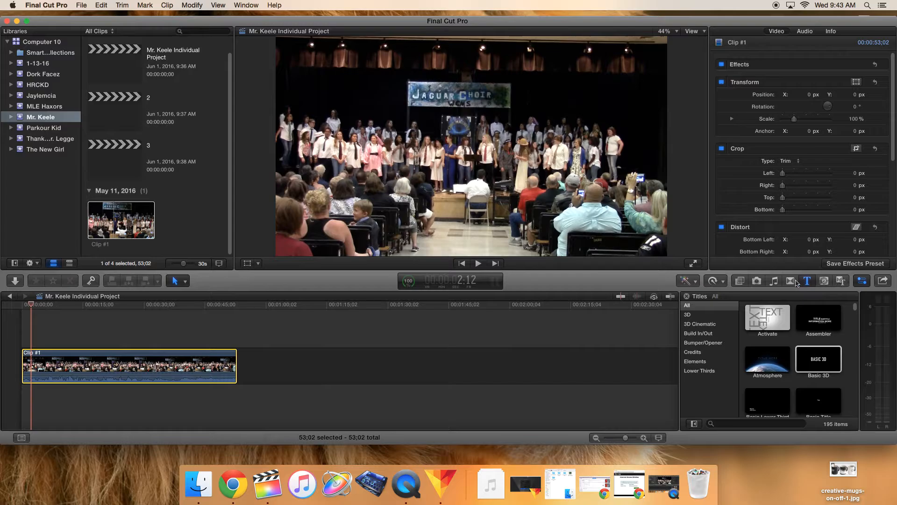
Step: Browse the photos, effects, music and sound, generators and titles browsers
{"action": "left_click", "coordinate": [757, 281]}
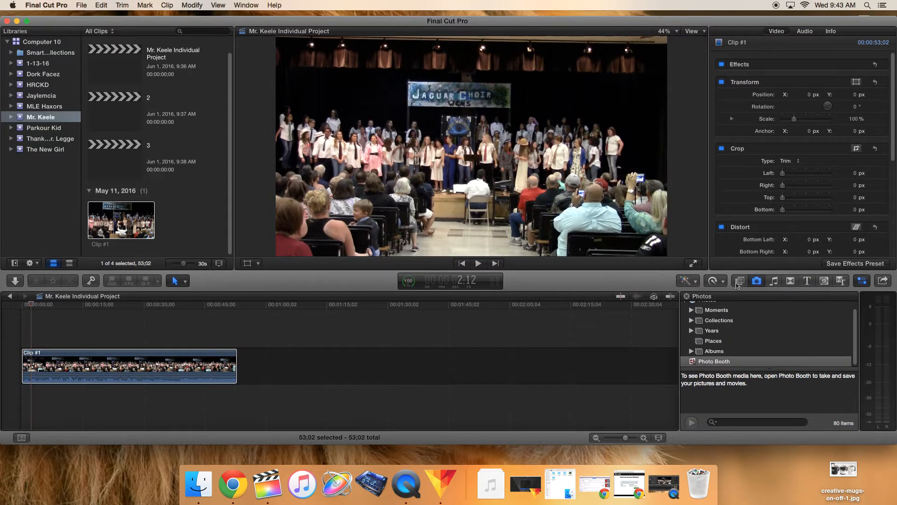
{"action": "left_click", "coordinate": [740, 281]}
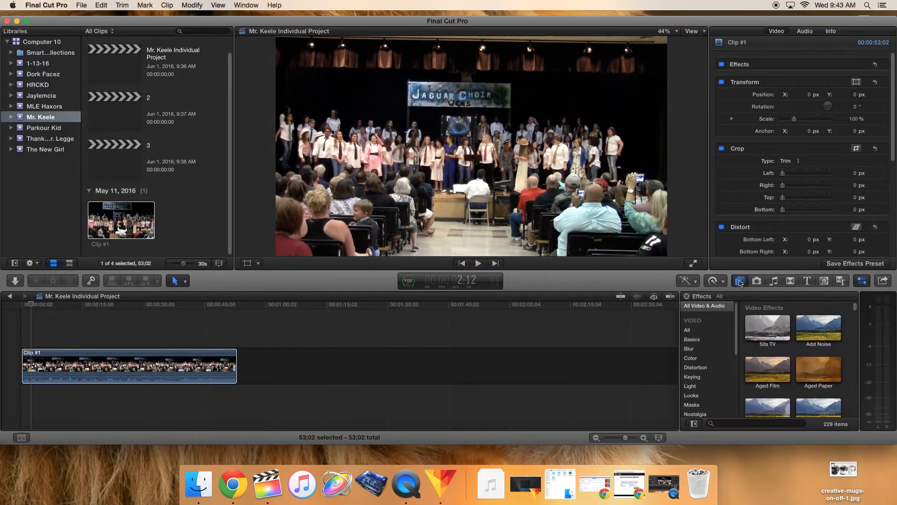
{"action": "left_click", "coordinate": [775, 281]}
{"action": "left_click", "coordinate": [792, 281]}
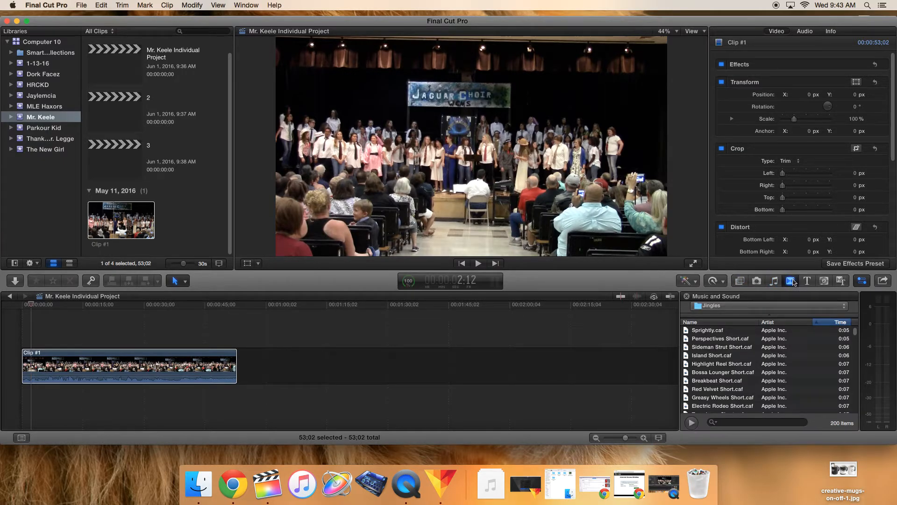
{"action": "left_click", "coordinate": [826, 281]}
{"action": "left_click", "coordinate": [808, 282]}
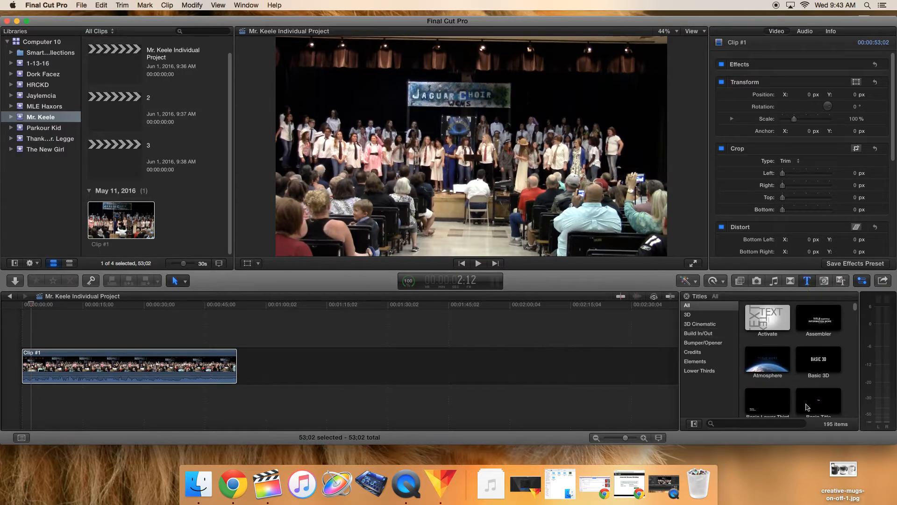
Step: Add a Basic Title above the start of Clip #1 in the timeline
{"action": "scroll", "coordinate": [815, 369], "scroll_direction": "down", "scroll_amount": 2}
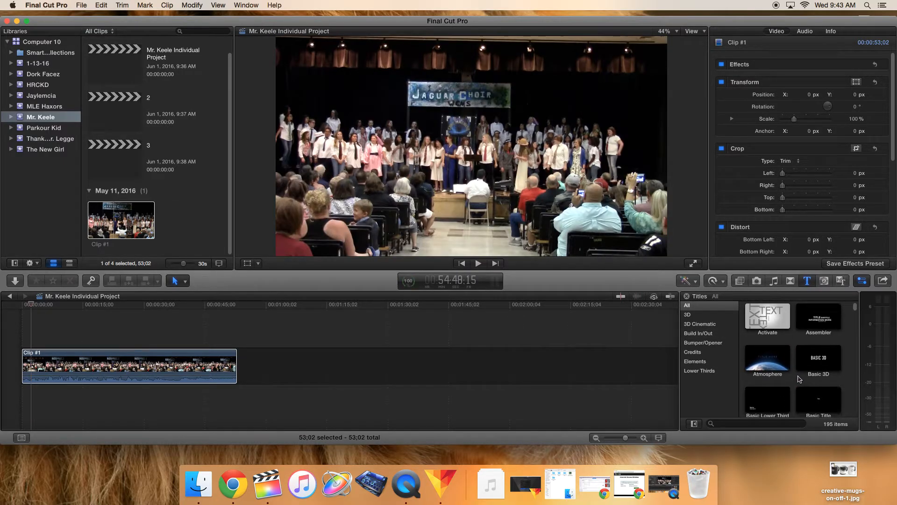
{"action": "left_click_drag", "start_coordinate": [831, 387], "coordinate": [28, 337]}
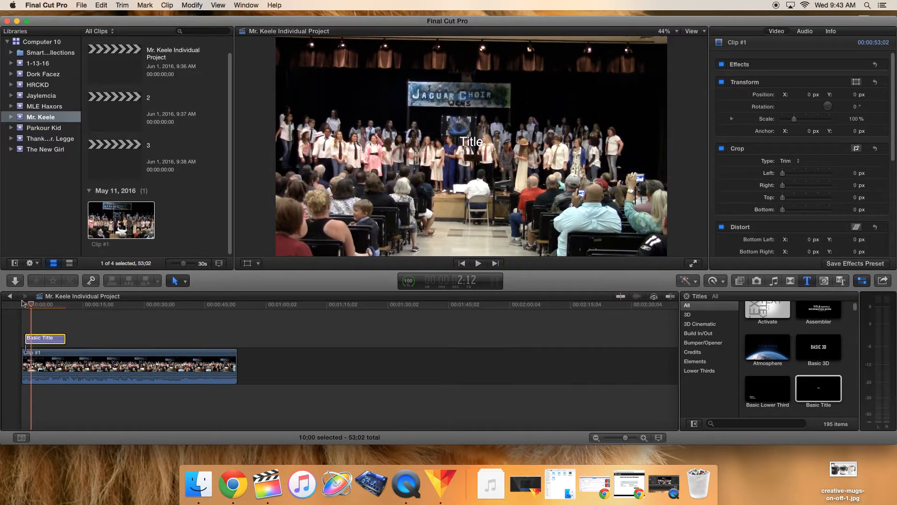
{"action": "left_click_drag", "start_coordinate": [25, 306], "coordinate": [44, 309]}
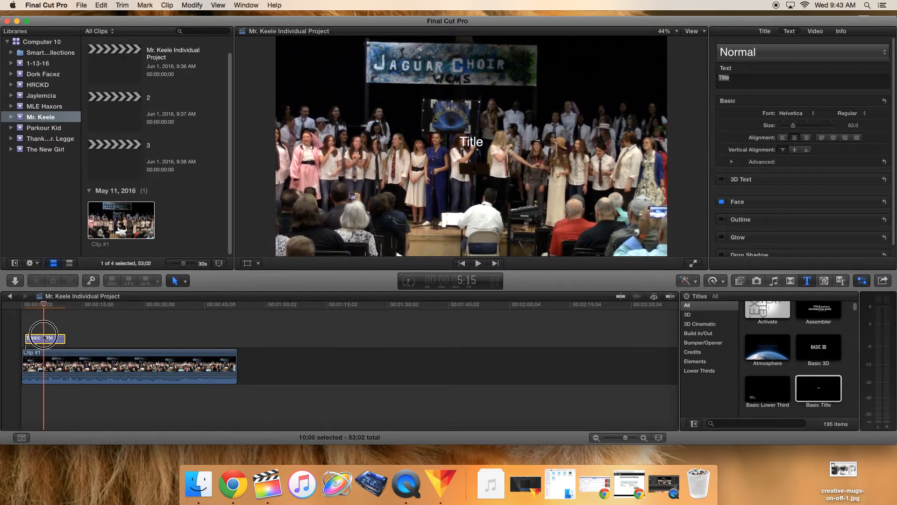
Step: Replace the title text with Your Name
{"action": "double_click", "coordinate": [472, 141]}
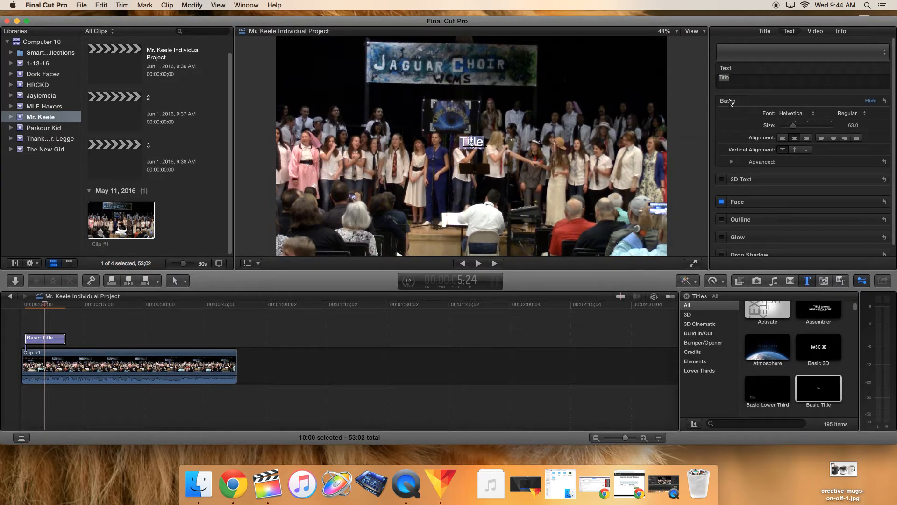
{"action": "left_click", "coordinate": [736, 77]}
{"action": "left_click_drag", "start_coordinate": [737, 77], "coordinate": [705, 77]}
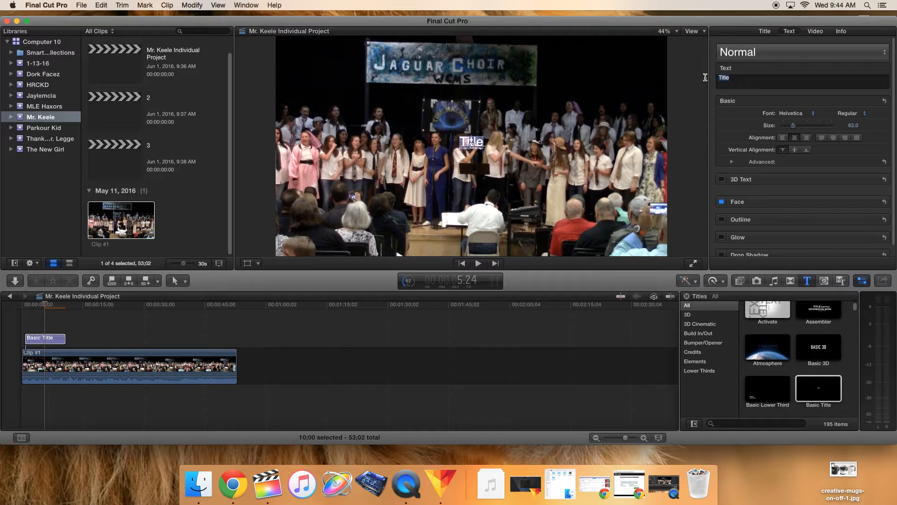
{"action": "type", "text": "Your "}
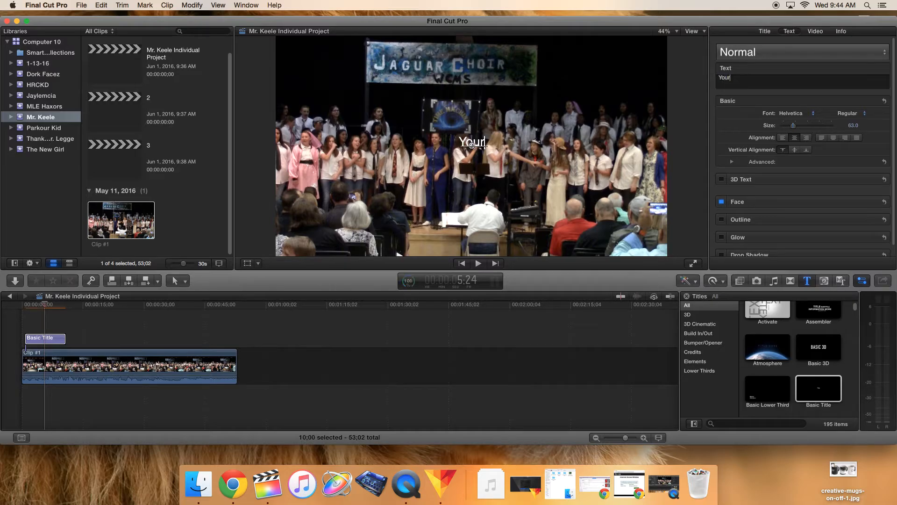
{"action": "type", "text": "Name"}
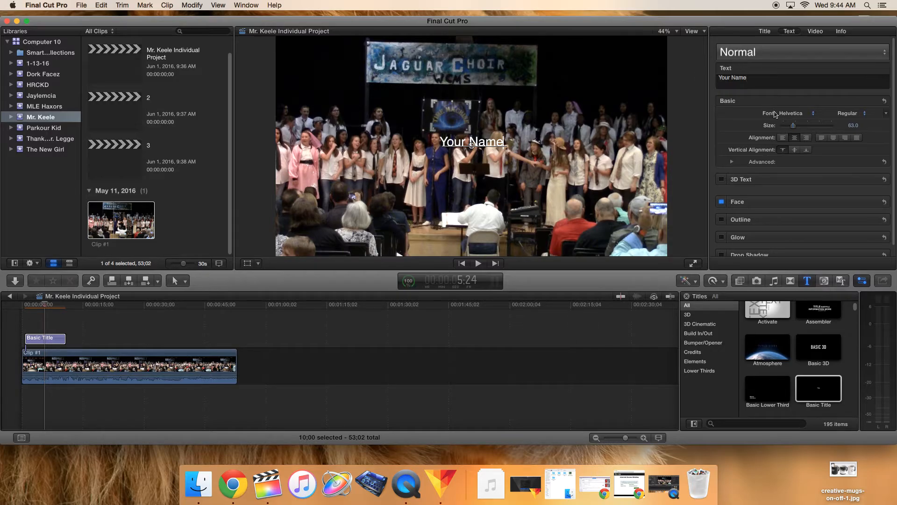
Step: Set the title's size to 177 and its font to HeadLineA
{"action": "left_click_drag", "start_coordinate": [794, 126], "coordinate": [814, 130]}
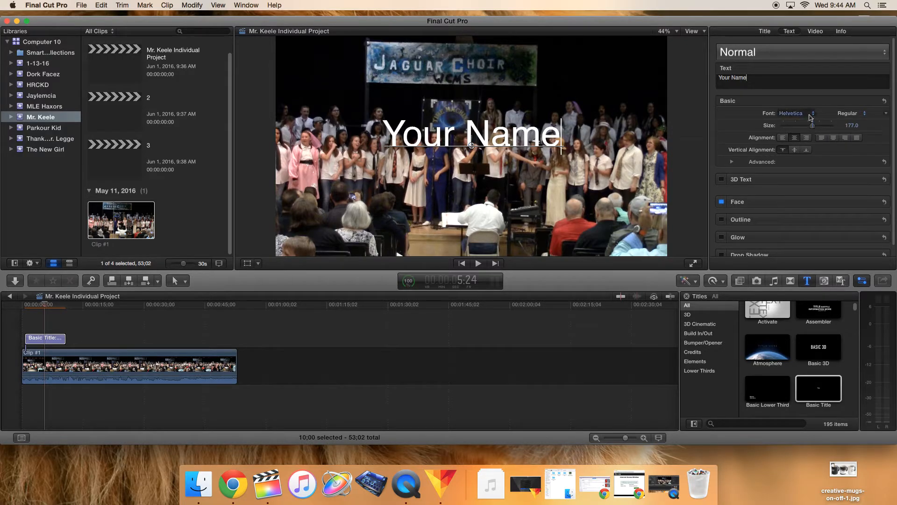
{"action": "left_click", "coordinate": [810, 117]}
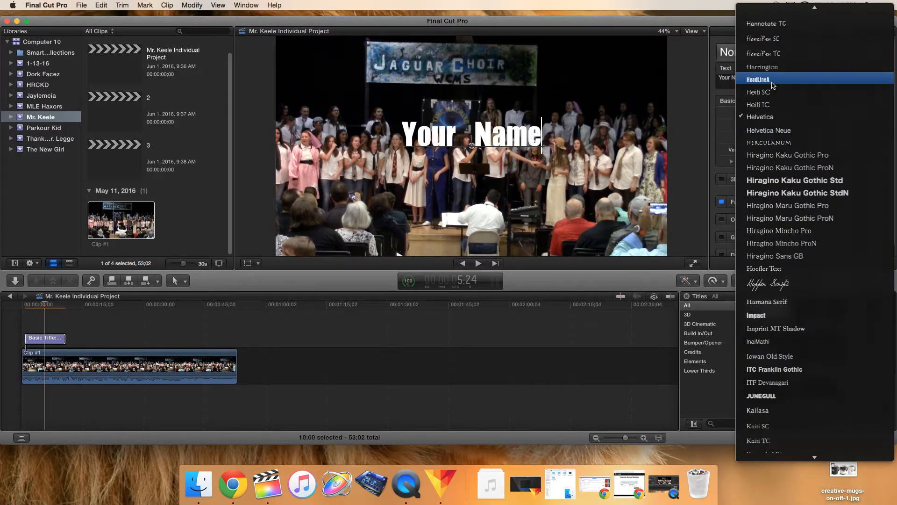
{"action": "left_click", "coordinate": [773, 86]}
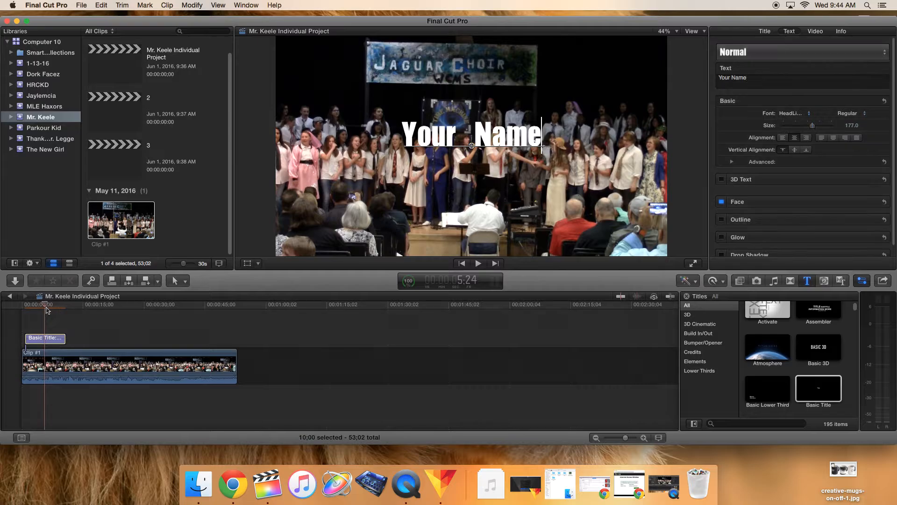
Step: Move the title into the main storyline ahead of Clip #1, play it, then move it back above the clip
{"action": "left_click_drag", "start_coordinate": [46, 307], "coordinate": [34, 307]}
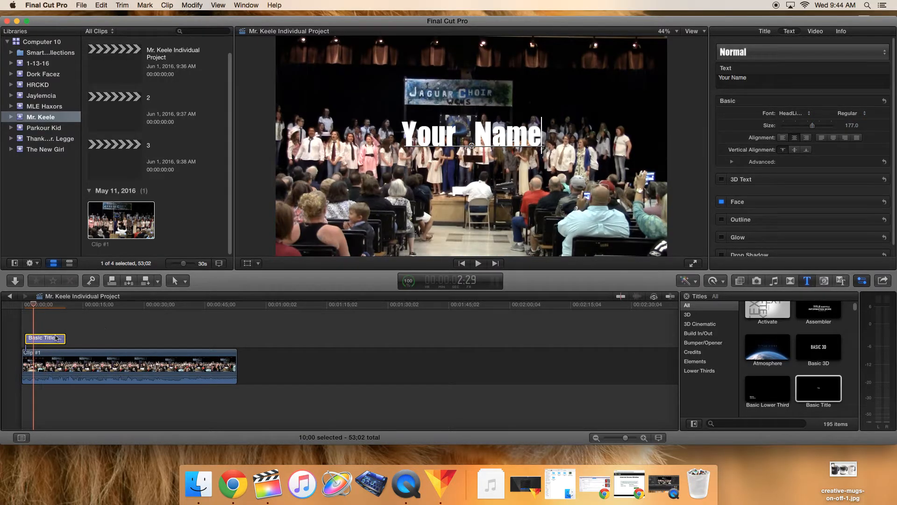
{"action": "left_click_drag", "start_coordinate": [52, 338], "coordinate": [50, 393]}
{"action": "mouse_move", "coordinate": [41, 310]}
{"action": "left_mouse_down"}
{"action": "mouse_move", "coordinate": [66, 315]}
{"action": "mouse_move", "coordinate": [53, 316]}
{"action": "left_mouse_up"}
{"action": "left_click_drag", "start_coordinate": [49, 393], "coordinate": [28, 369]}
{"action": "left_click_drag", "start_coordinate": [55, 309], "coordinate": [23, 312]}
{"action": "key", "text": "space"}
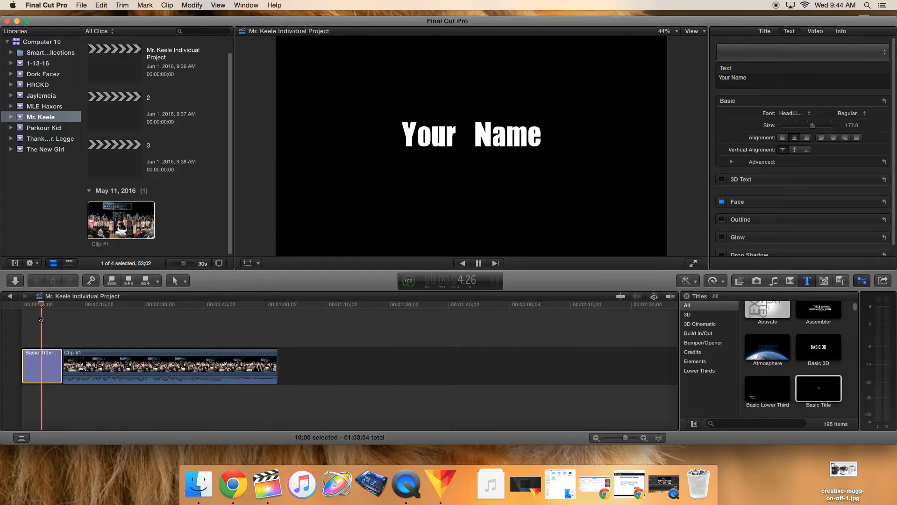
{"action": "key", "text": "space"}
{"action": "left_click_drag", "start_coordinate": [49, 360], "coordinate": [53, 338]}
Step: Play the project from the beginning to preview the title over the footage
{"action": "key", "text": "Home"}
{"action": "key", "text": "space"}
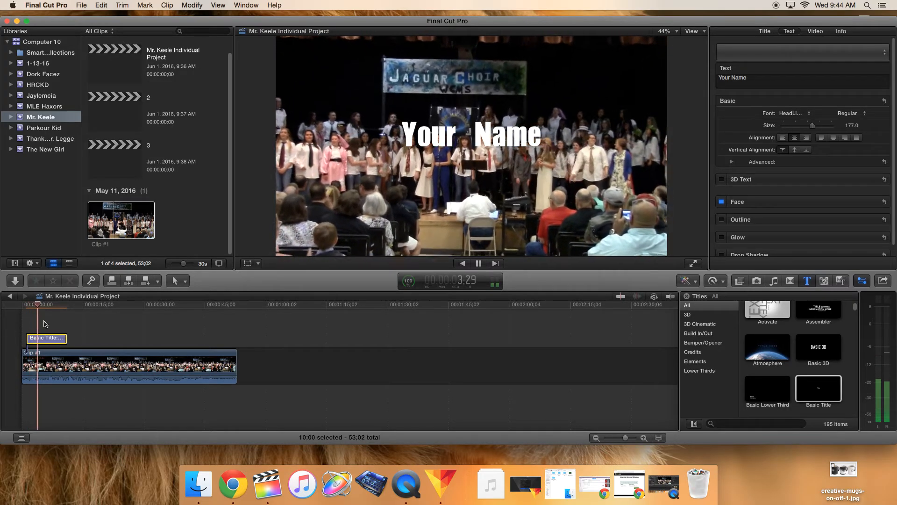
{"action": "key", "text": "space"}
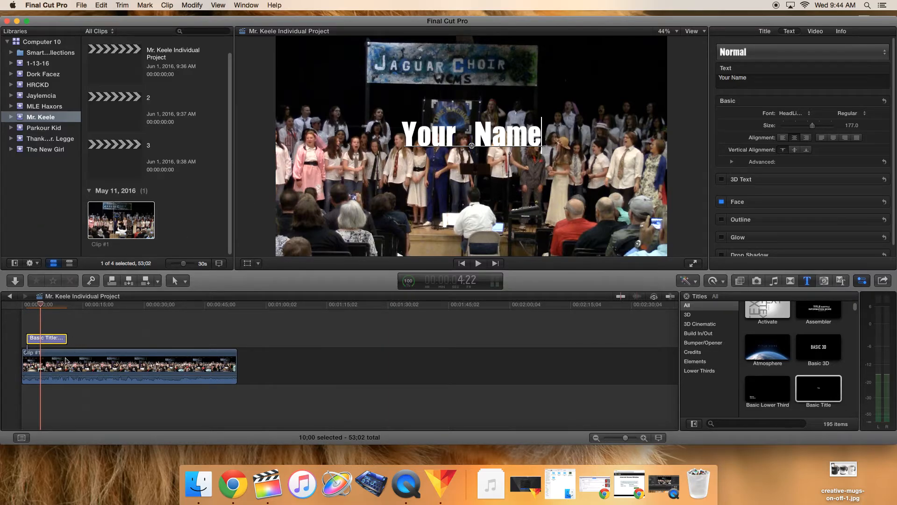
{"action": "left_click", "coordinate": [48, 306]}
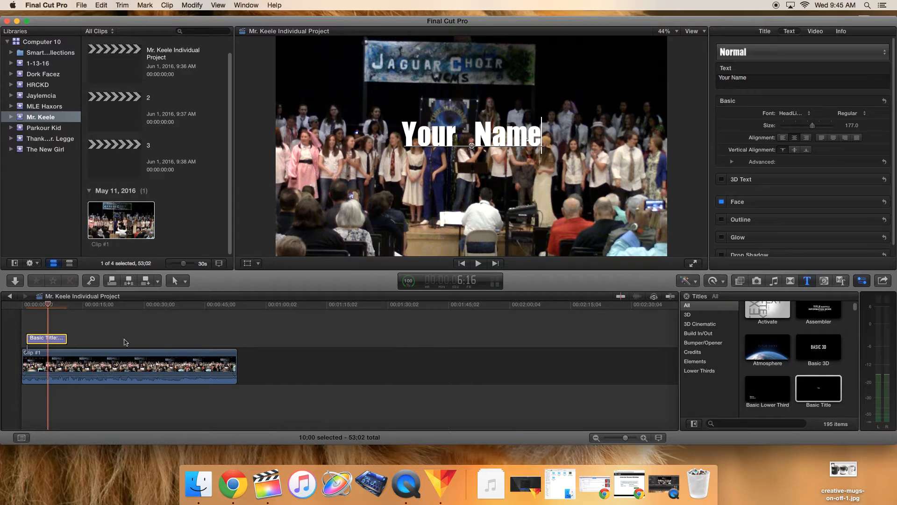
Step: Shorten Clip #1 to about 12 seconds and turn its audio volume all the way down
{"action": "mouse_move", "coordinate": [47, 306]}
{"action": "left_mouse_down"}
{"action": "mouse_move", "coordinate": [66, 304]}
{"action": "mouse_move", "coordinate": [24, 304]}
{"action": "mouse_move", "coordinate": [221, 320]}
{"action": "mouse_move", "coordinate": [40, 318]}
{"action": "left_mouse_up"}
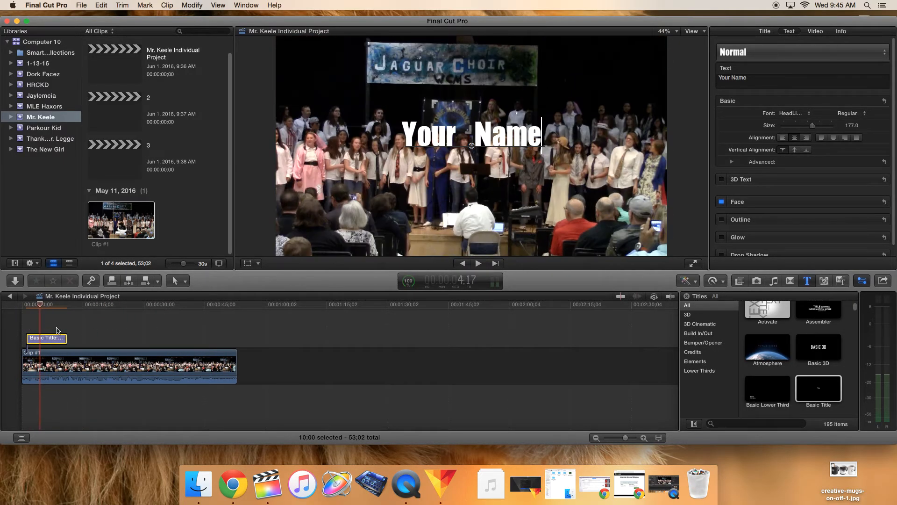
{"action": "left_click_drag", "start_coordinate": [233, 359], "coordinate": [50, 396]}
{"action": "left_click", "coordinate": [45, 376]}
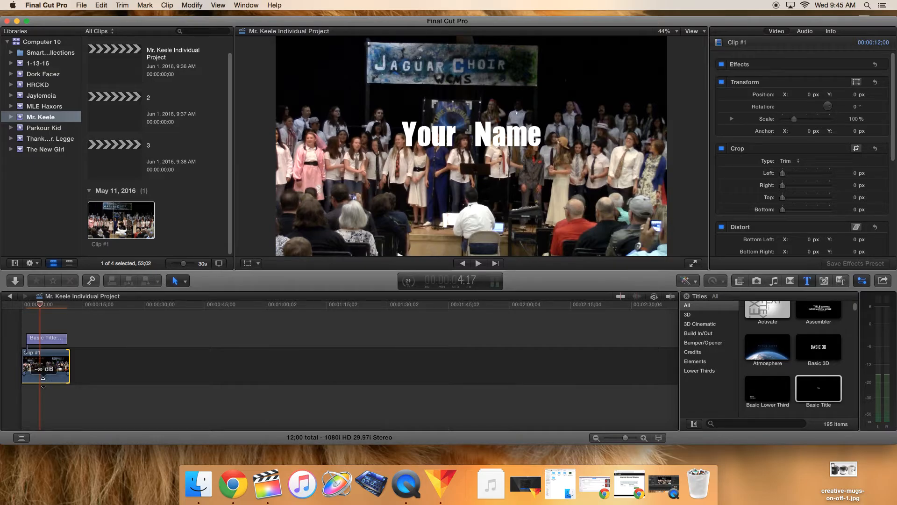
{"action": "mouse_move", "coordinate": [43, 377]}
{"action": "left_mouse_down"}
{"action": "mouse_move", "coordinate": [46, 388]}
{"action": "mouse_move", "coordinate": [48, 369]}
{"action": "mouse_move", "coordinate": [50, 390]}
{"action": "left_mouse_up"}
{"action": "left_click_drag", "start_coordinate": [41, 307], "coordinate": [17, 309]}
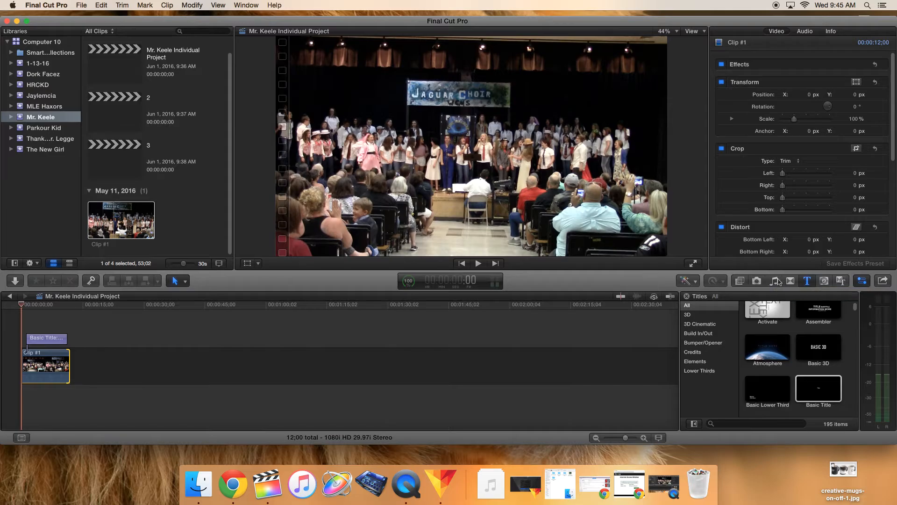
Step: Browse the Music and Sound library's categories and sort the Jingles list by name and by duration
{"action": "left_click", "coordinate": [776, 281]}
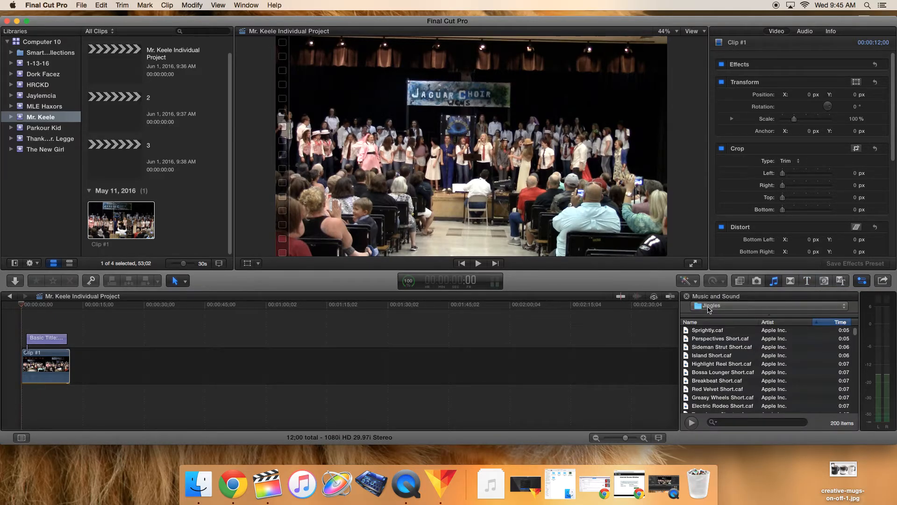
{"action": "left_click", "coordinate": [740, 305]}
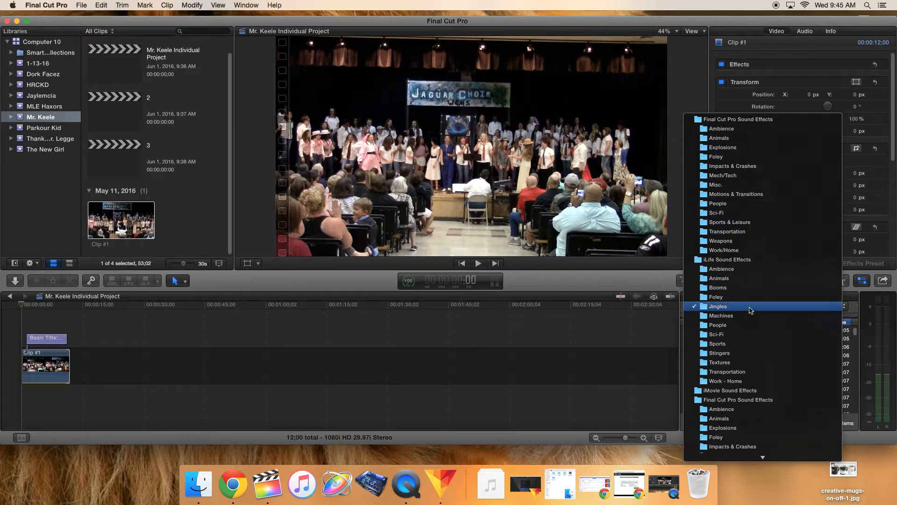
{"action": "left_click", "coordinate": [713, 269]}
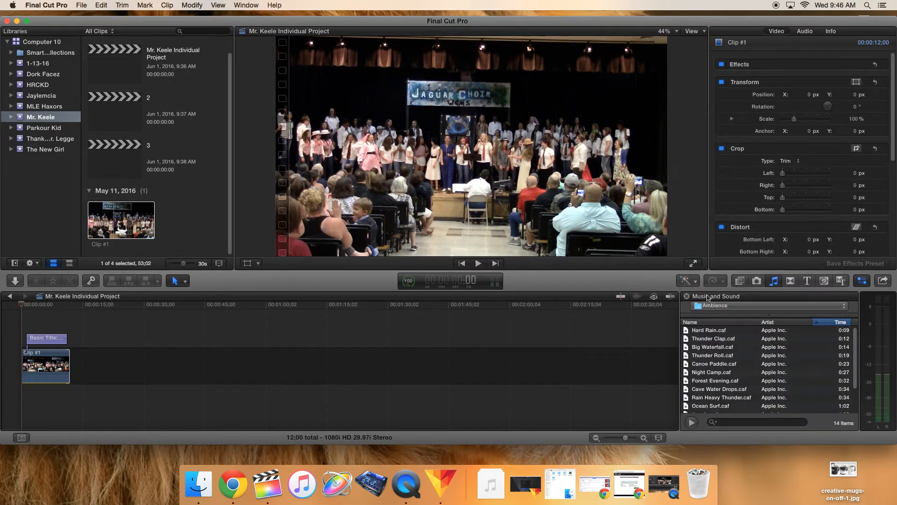
{"action": "left_click", "coordinate": [714, 306]}
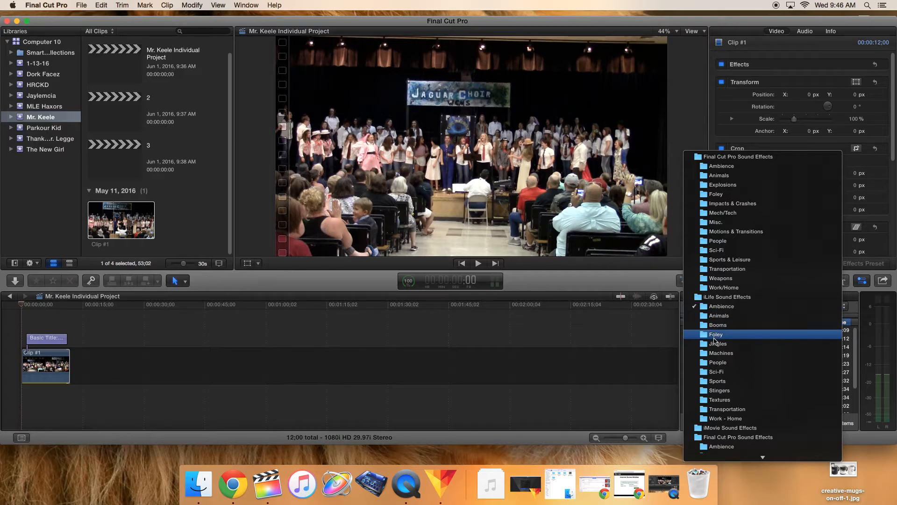
{"action": "left_click", "coordinate": [715, 344]}
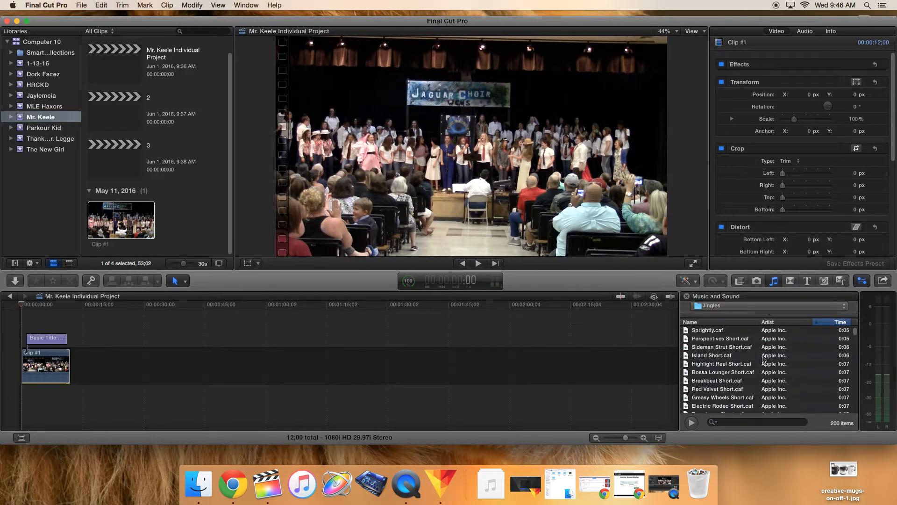
{"action": "left_click", "coordinate": [710, 323]}
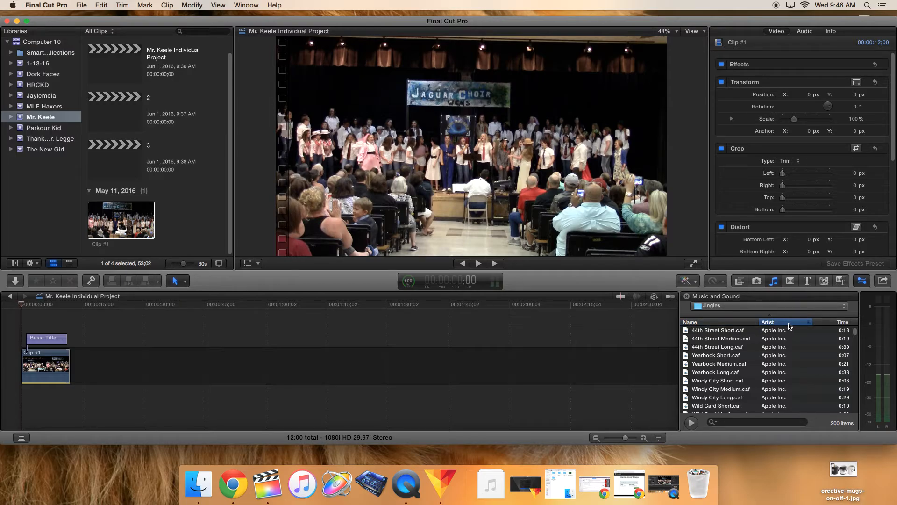
{"action": "left_click", "coordinate": [843, 324]}
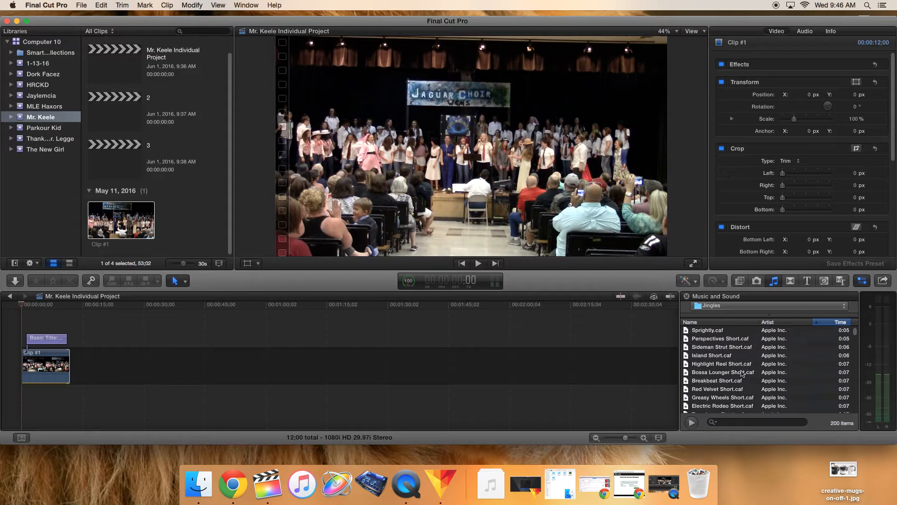
{"action": "left_click", "coordinate": [833, 324]}
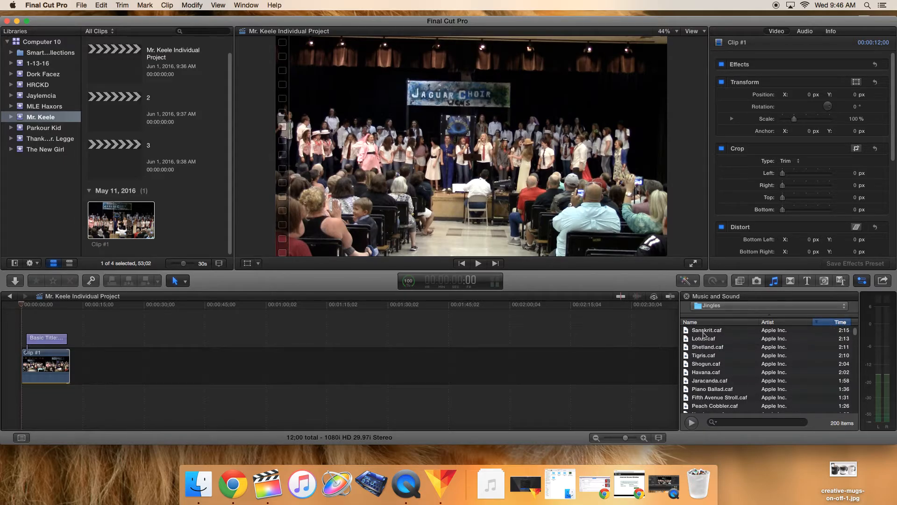
Step: Add the Sanskrit jingle beneath Clip #1 and briefly play it
{"action": "left_click_drag", "start_coordinate": [704, 334], "coordinate": [23, 387]}
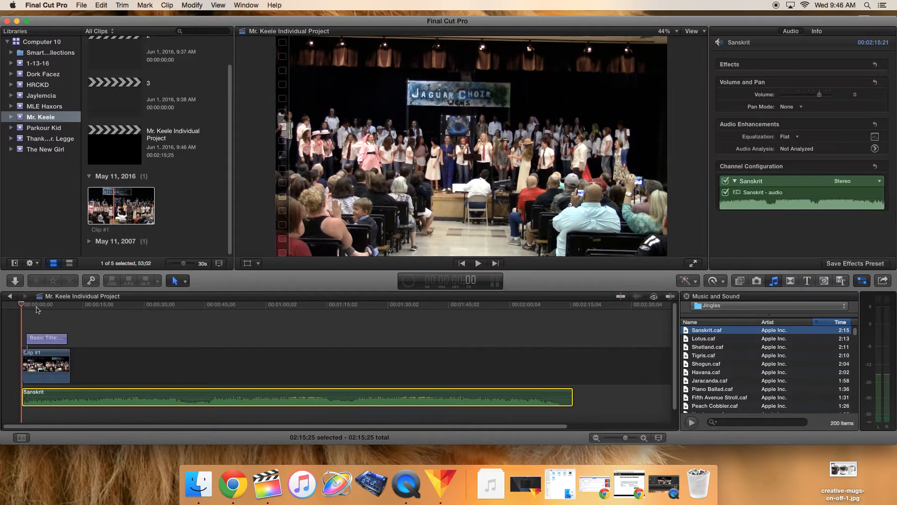
{"action": "key", "text": "space"}
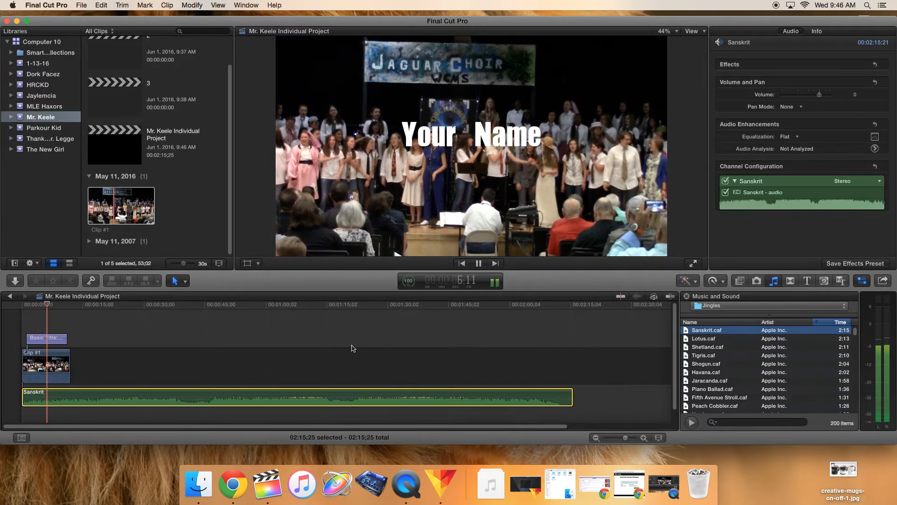
{"action": "key", "text": "space"}
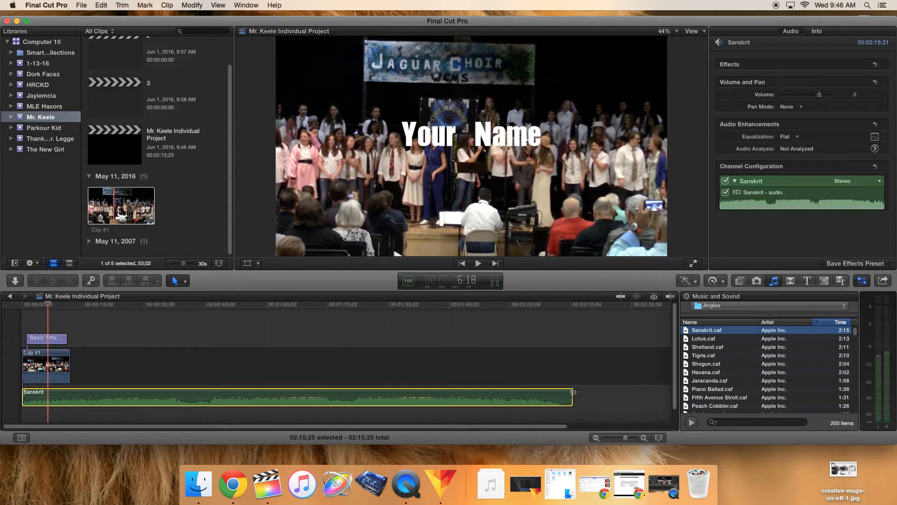
Step: Shorten the Sanskrit audio to about the clip's length, then delete it from the timeline
{"action": "left_click_drag", "start_coordinate": [575, 392], "coordinate": [62, 398]}
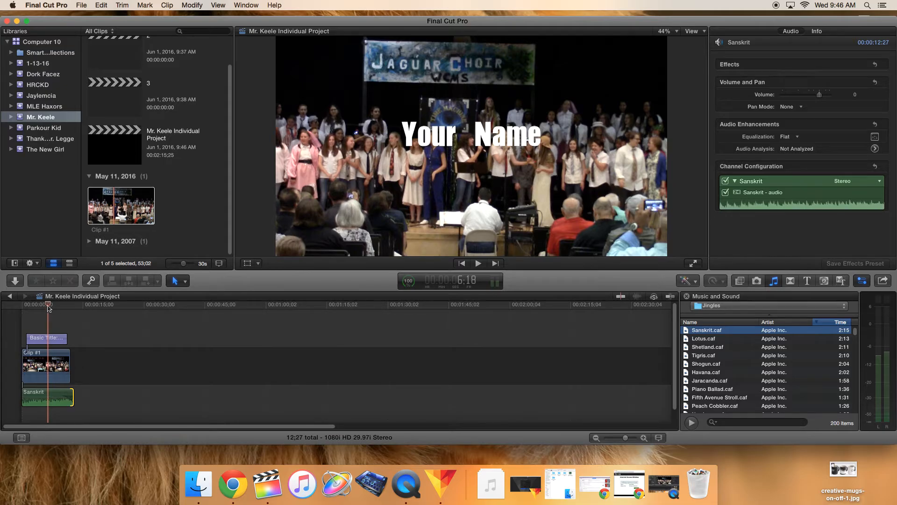
{"action": "left_click_drag", "start_coordinate": [49, 305], "coordinate": [21, 306]}
{"action": "left_click", "coordinate": [105, 393]}
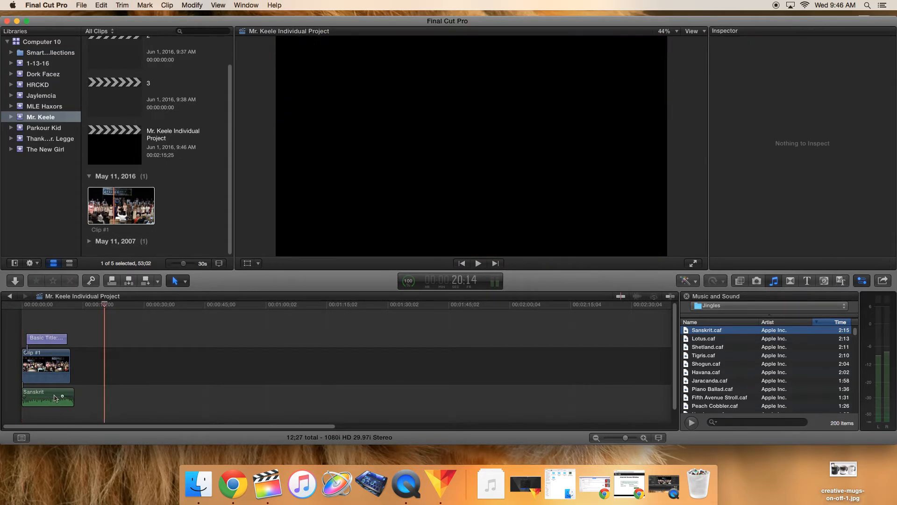
{"action": "left_click", "coordinate": [54, 398]}
{"action": "key", "text": "Delete"}
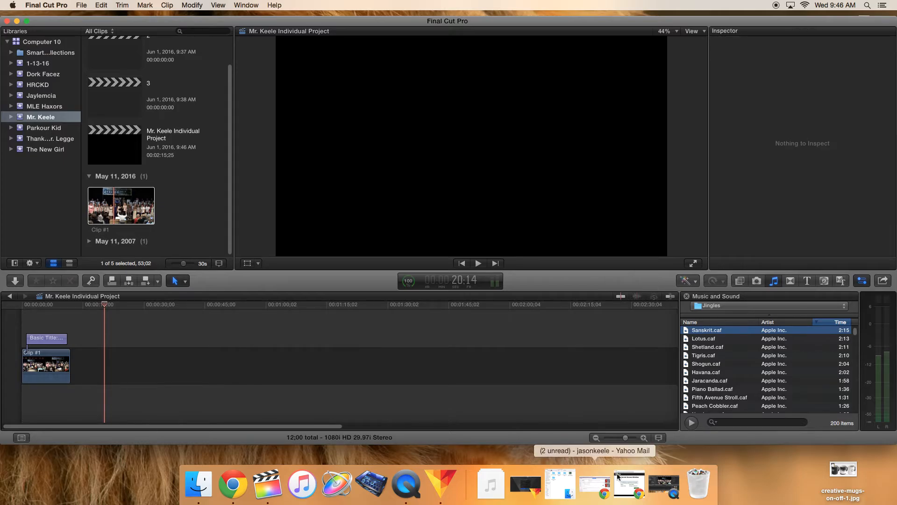
Step: Add the Piano Ballad jingle beneath Clip #1 and trim it to about 14 seconds
{"action": "left_click", "coordinate": [704, 388]}
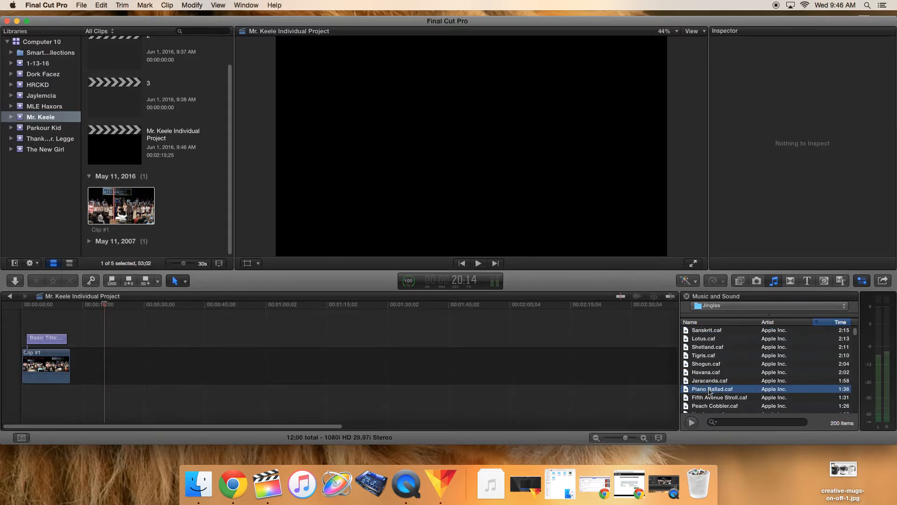
{"action": "left_click_drag", "start_coordinate": [709, 392], "coordinate": [18, 404]}
{"action": "left_click_drag", "start_coordinate": [412, 392], "coordinate": [75, 398]}
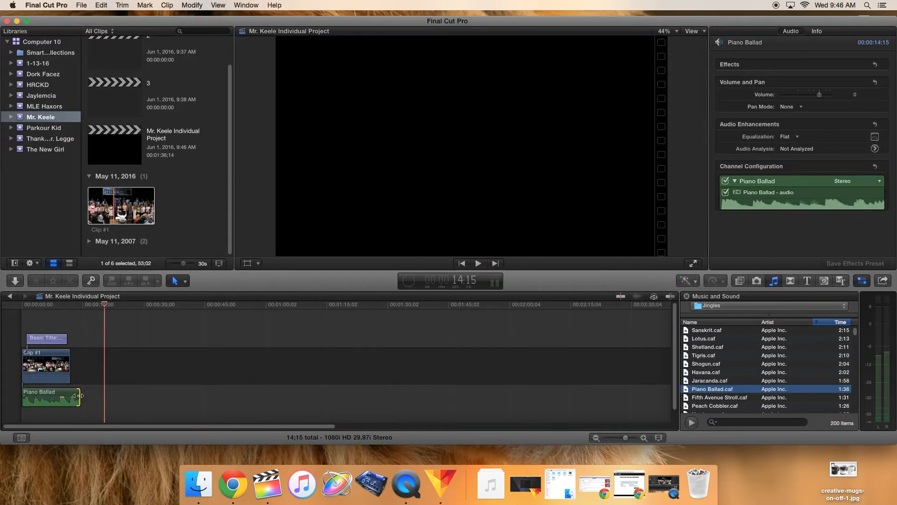
Step: Play the project from the beginning to preview the title, footage and music together
{"action": "left_click", "coordinate": [32, 306]}
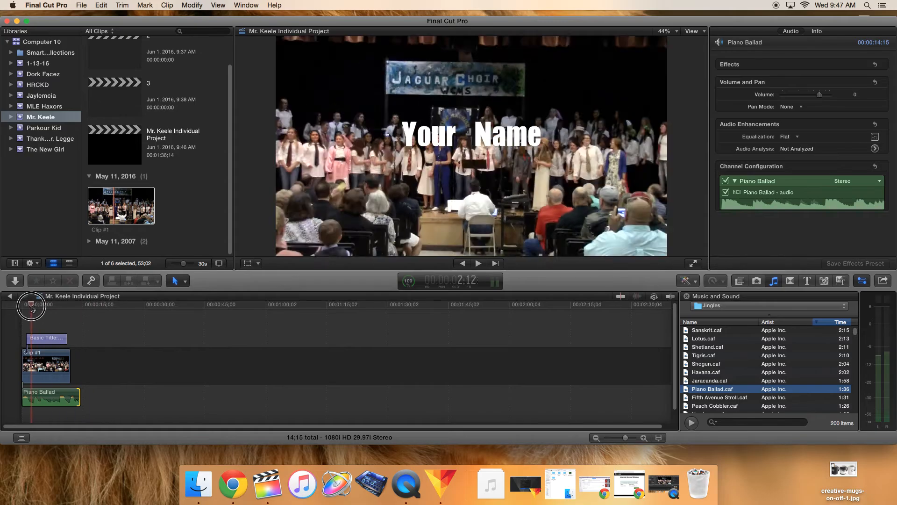
{"action": "left_click", "coordinate": [23, 309]}
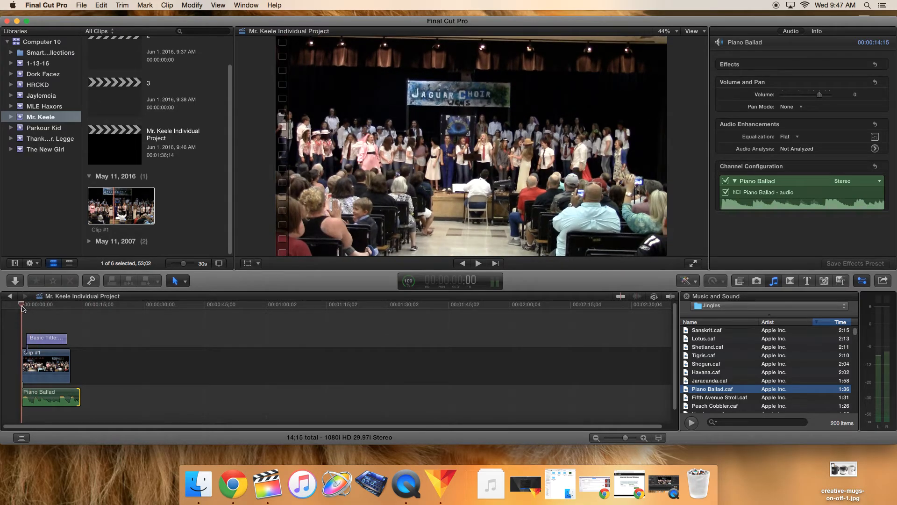
{"action": "key", "text": "space"}
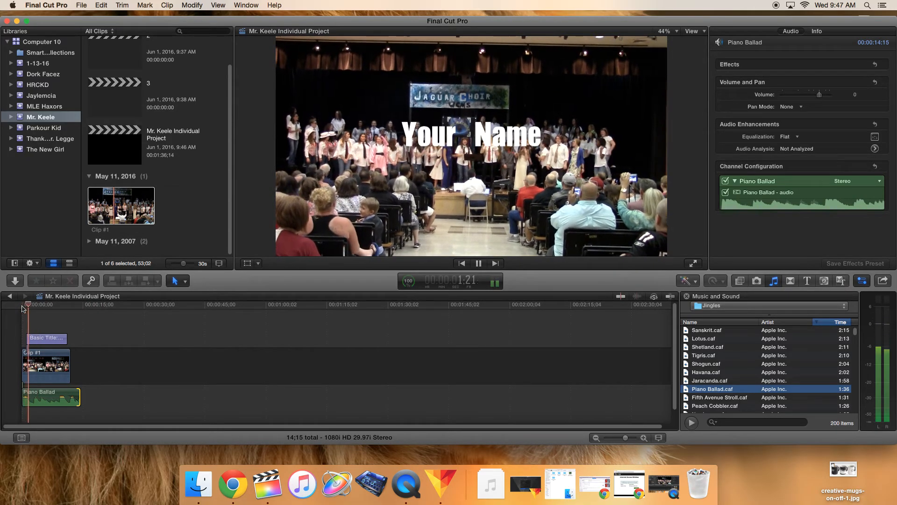
{"action": "key", "text": "space"}
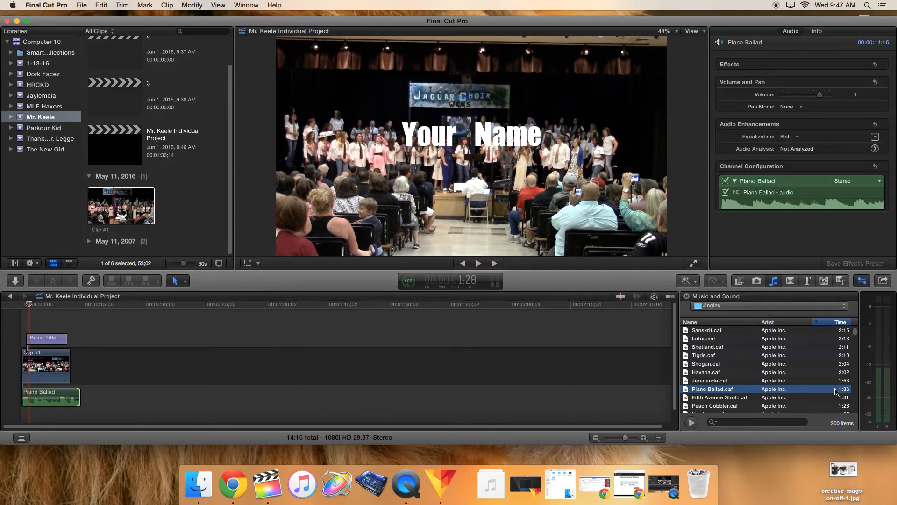
Step: Add the Shapes generator from the Elements category to the storyline right after Clip #1
{"action": "left_click", "coordinate": [824, 281]}
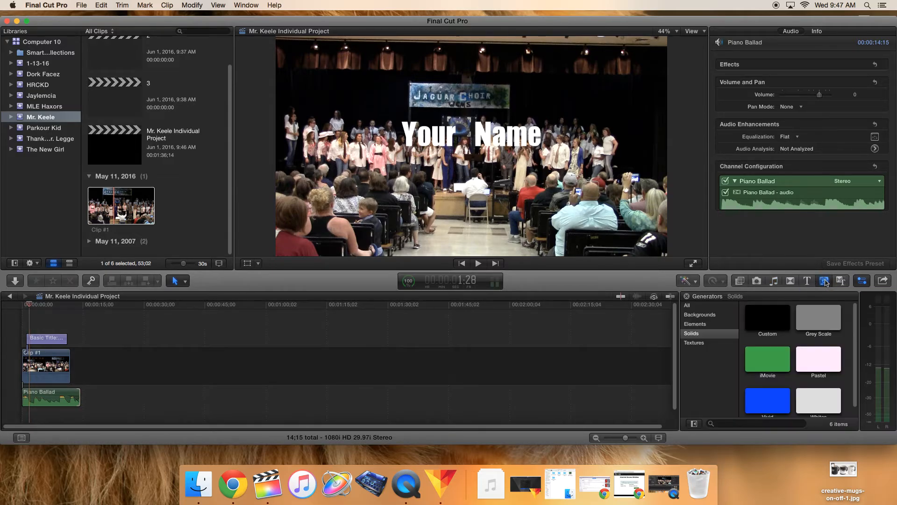
{"action": "scroll", "coordinate": [790, 377], "scroll_direction": "down", "scroll_amount": 1}
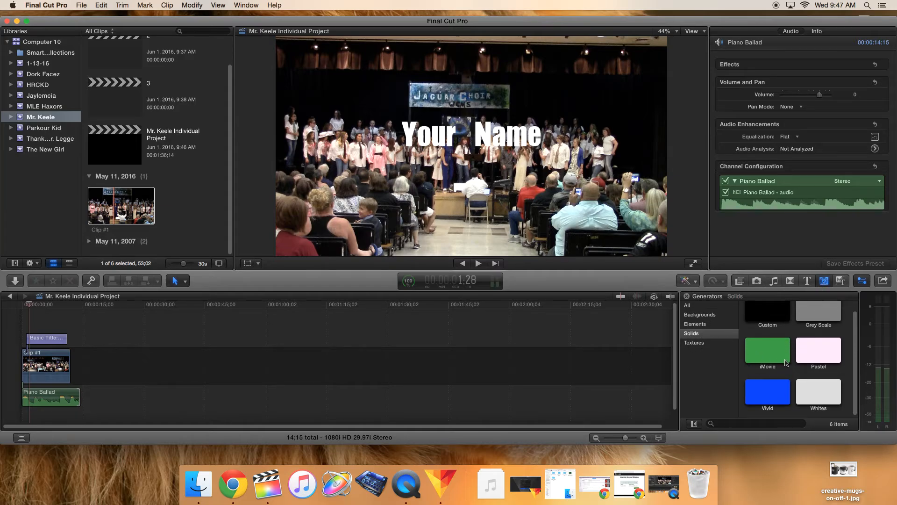
{"action": "left_click", "coordinate": [688, 305]}
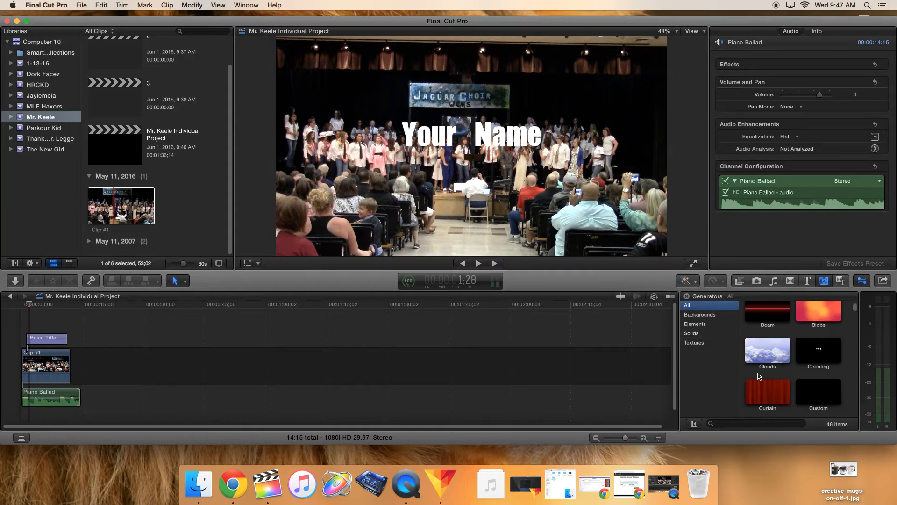
{"action": "left_click", "coordinate": [692, 325]}
{"action": "left_click", "coordinate": [696, 316]}
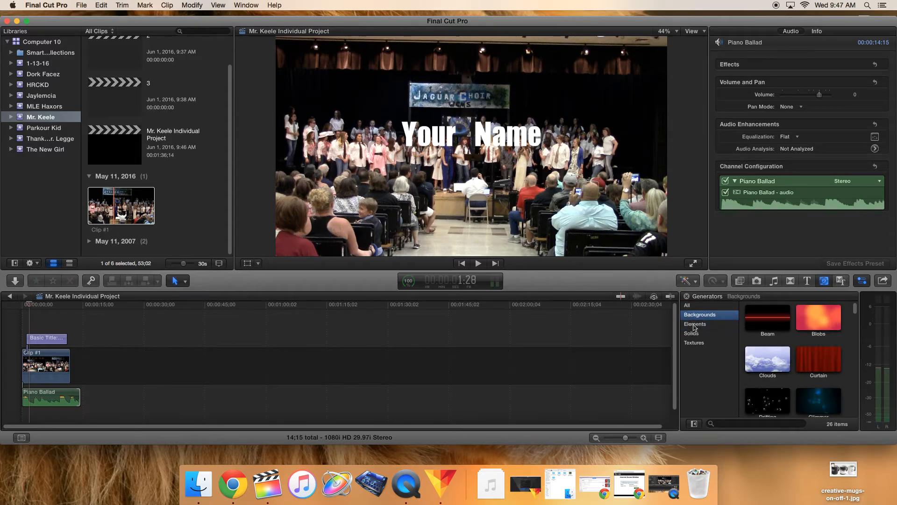
{"action": "left_click", "coordinate": [695, 325]}
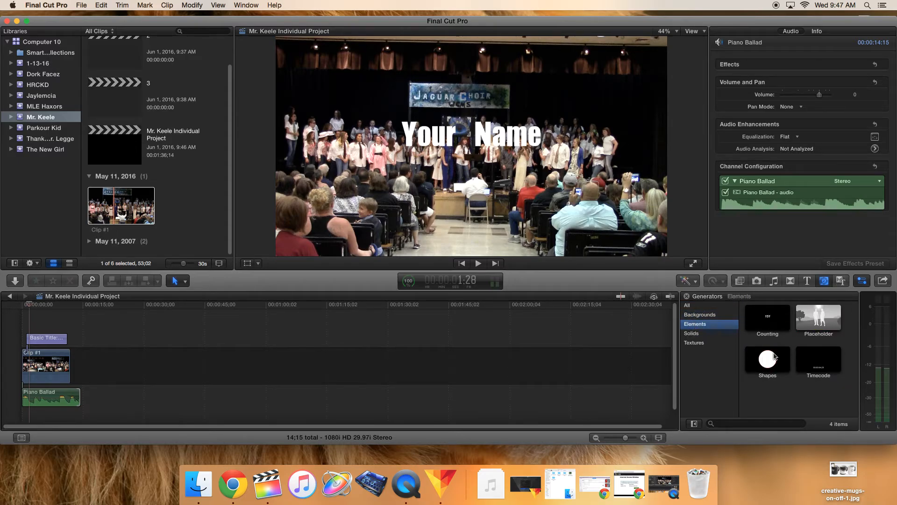
{"action": "left_click_drag", "start_coordinate": [778, 361], "coordinate": [91, 365]}
{"action": "left_click_drag", "start_coordinate": [26, 306], "coordinate": [88, 314]}
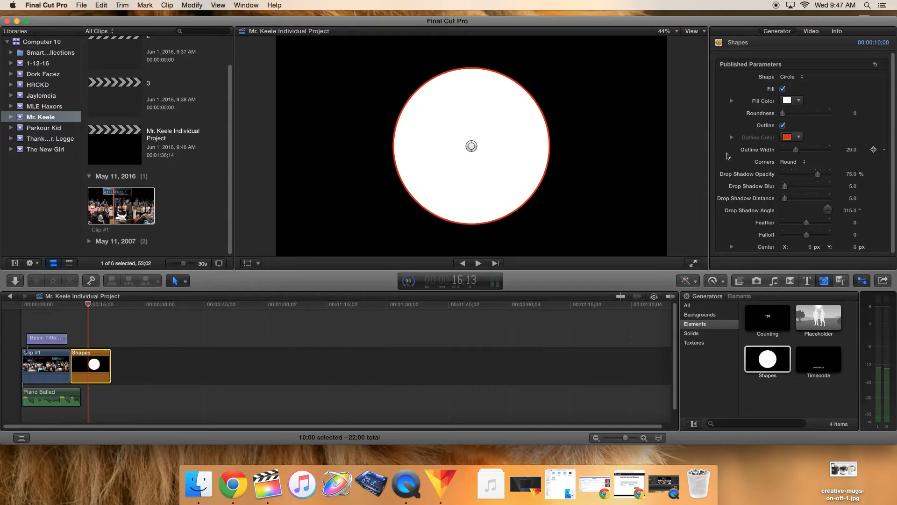
Step: Change the shape to Diamond with a blue outline about 75.25 wide
{"action": "left_click", "coordinate": [797, 78]}
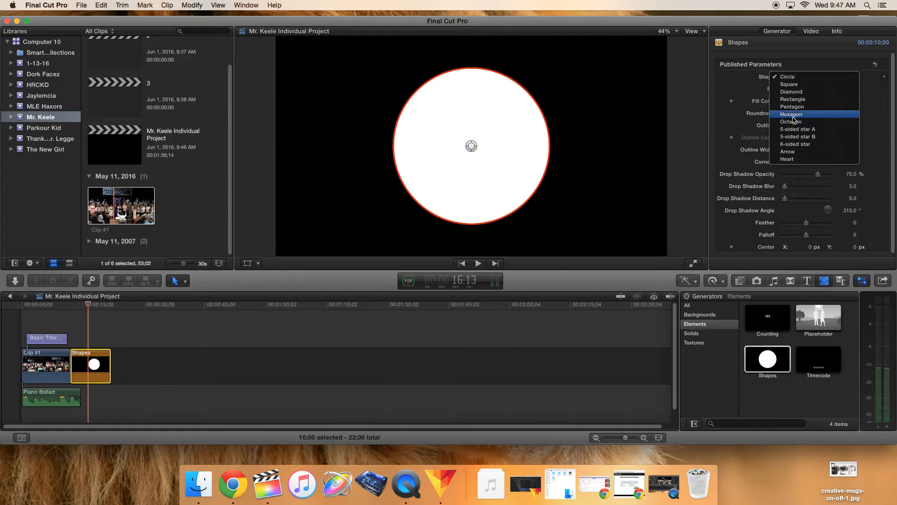
{"action": "left_click", "coordinate": [792, 92]}
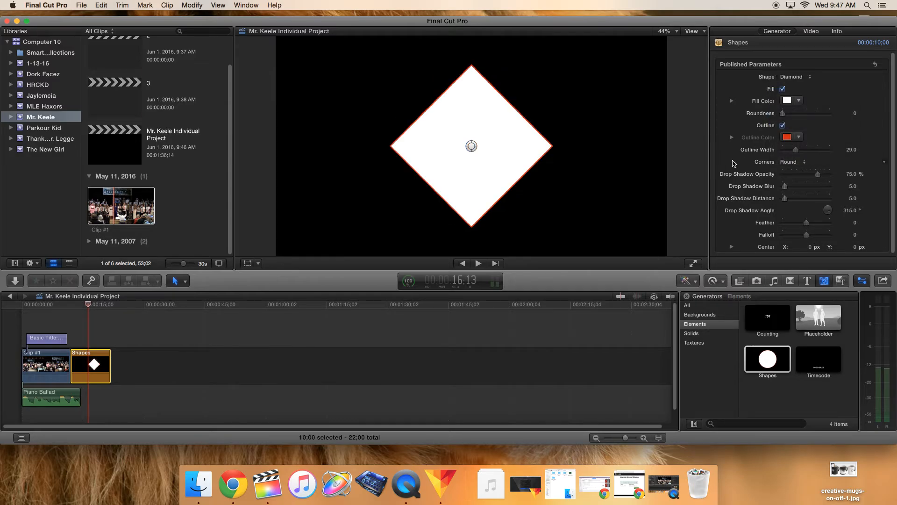
{"action": "left_click_drag", "start_coordinate": [796, 150], "coordinate": [808, 190]}
{"action": "left_click", "coordinate": [799, 137]}
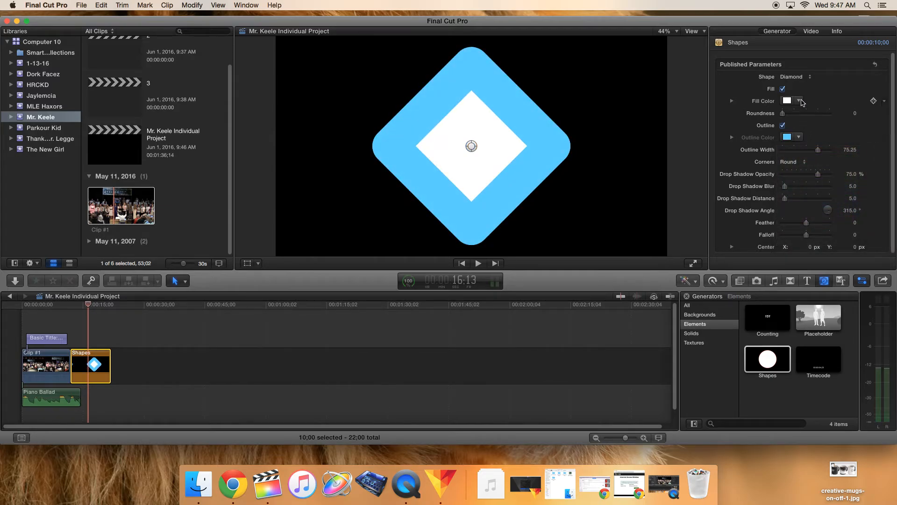
Step: Fill the diamond brown and set its drop shadow opacity to about 31 % and blur to 64
{"action": "left_click", "coordinate": [800, 101]}
{"action": "left_click", "coordinate": [847, 115]}
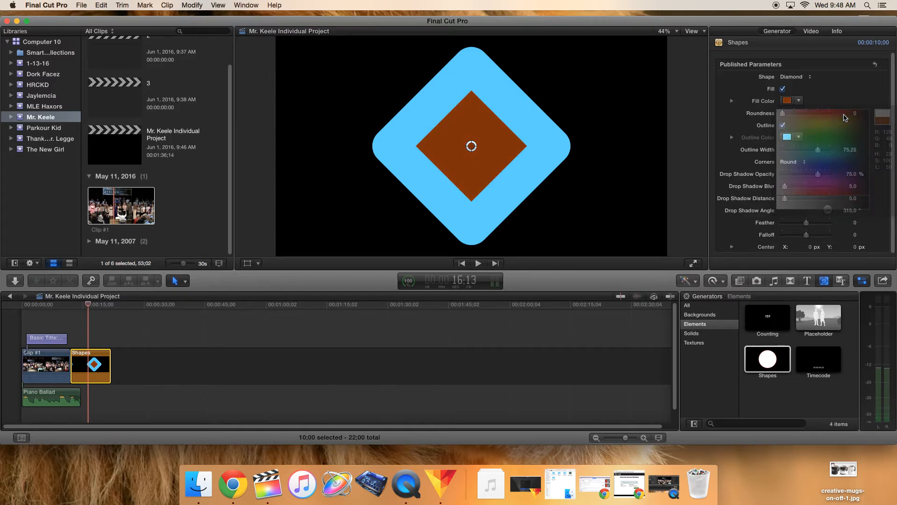
{"action": "left_click", "coordinate": [783, 89]}
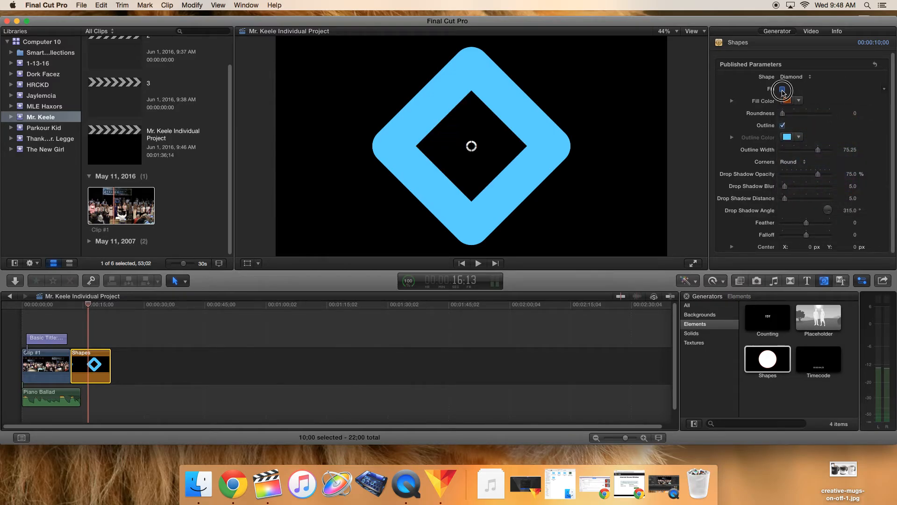
{"action": "left_click", "coordinate": [783, 89]}
{"action": "mouse_move", "coordinate": [785, 186]}
{"action": "left_mouse_down"}
{"action": "mouse_move", "coordinate": [814, 187]}
{"action": "mouse_move", "coordinate": [797, 176]}
{"action": "left_mouse_up"}
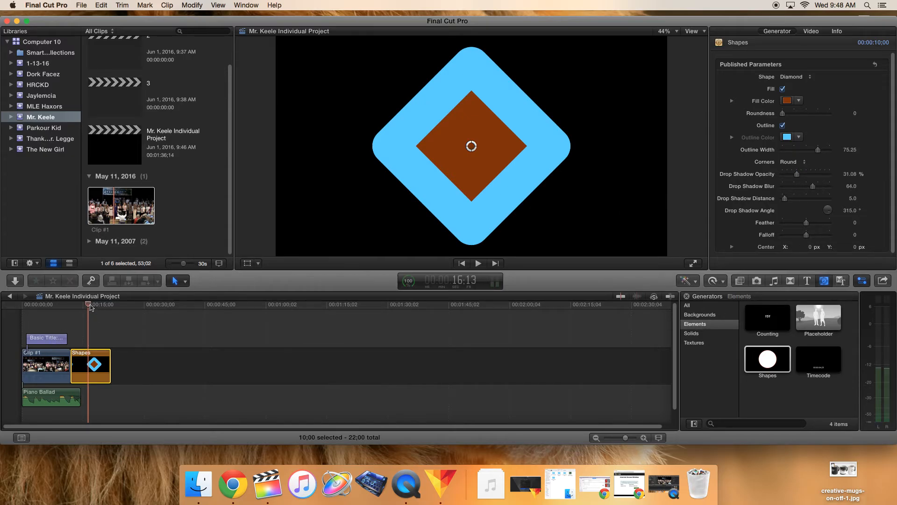
Step: Add a Basic Title above the Shapes clip on the timeline
{"action": "left_click", "coordinate": [46, 314]}
{"action": "left_click_drag", "start_coordinate": [45, 315], "coordinate": [87, 313]}
{"action": "left_click", "coordinate": [807, 280]}
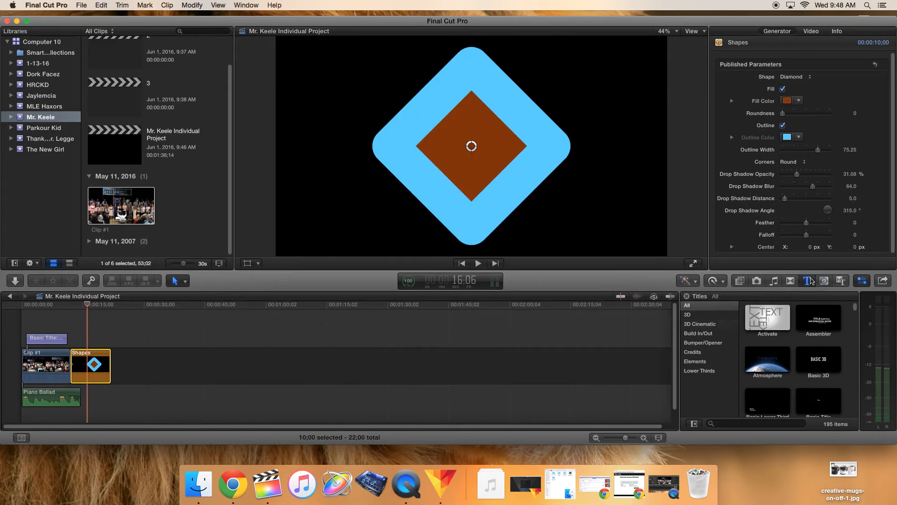
{"action": "left_click_drag", "start_coordinate": [818, 401], "coordinate": [93, 304]}
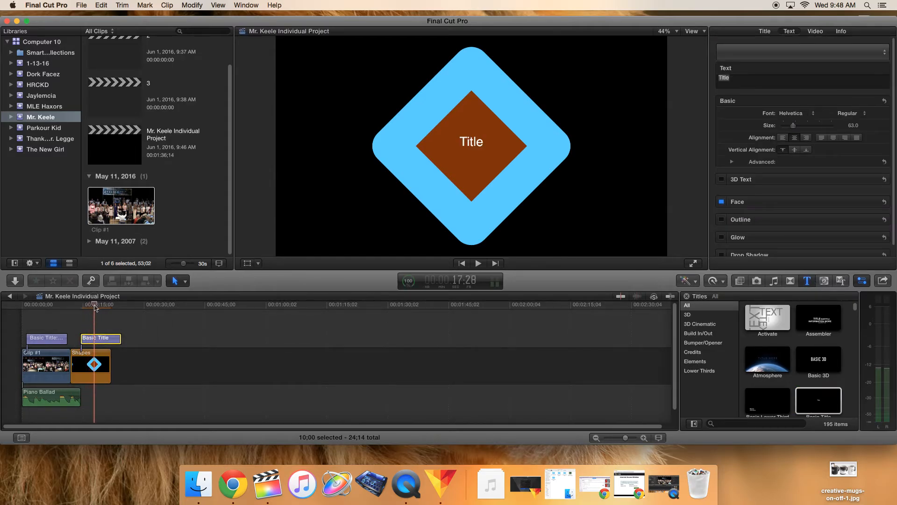
Step: Replace the title text with "Media" and "Tech" on two lines and set its size to 122
{"action": "double_click", "coordinate": [97, 340]}
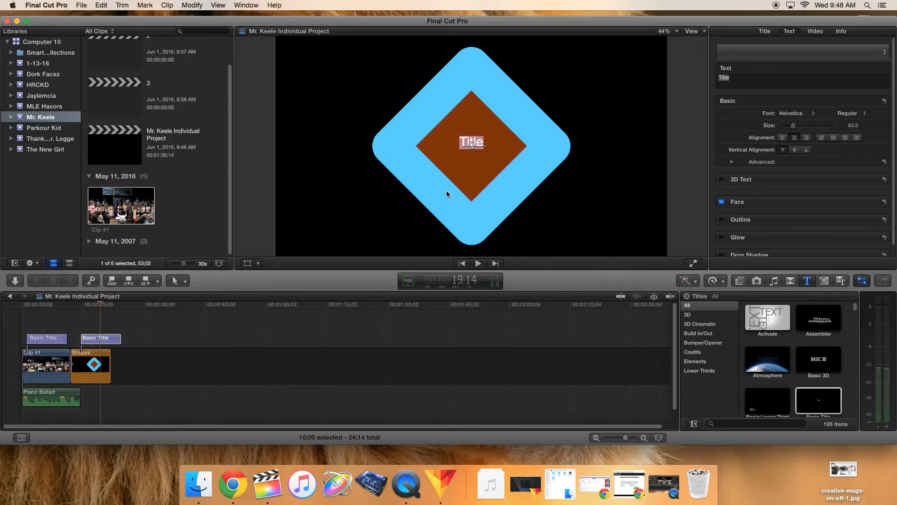
{"action": "type", "text": "Medial"}
{"action": "key", "text": "Return"}
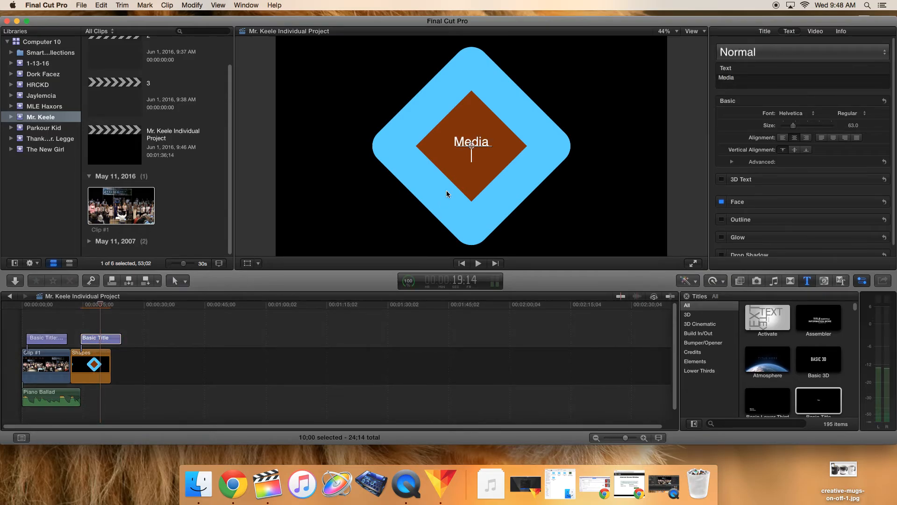
{"action": "type", "text": "Tech"}
{"action": "left_click_drag", "start_coordinate": [793, 125], "coordinate": [803, 126]}
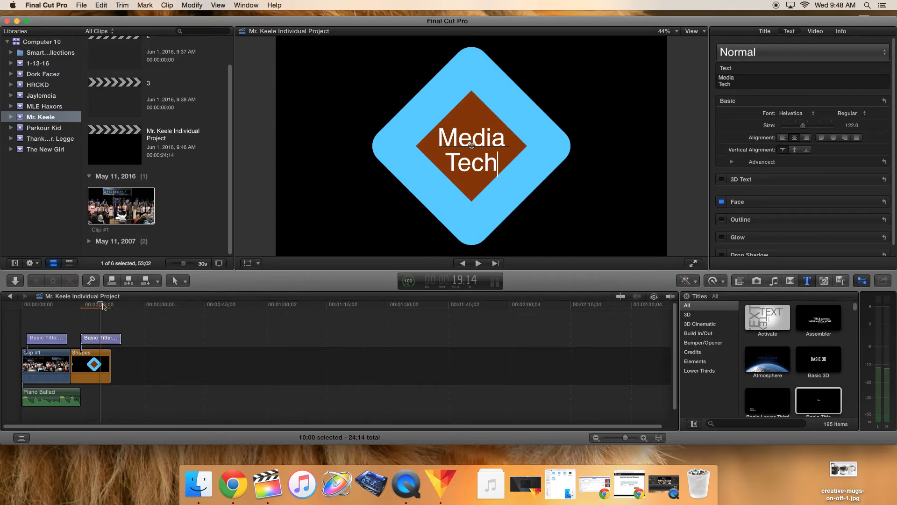
Step: Extend the Piano Ballad music so it ends with the Shapes clip
{"action": "left_click_drag", "start_coordinate": [100, 307], "coordinate": [103, 325]}
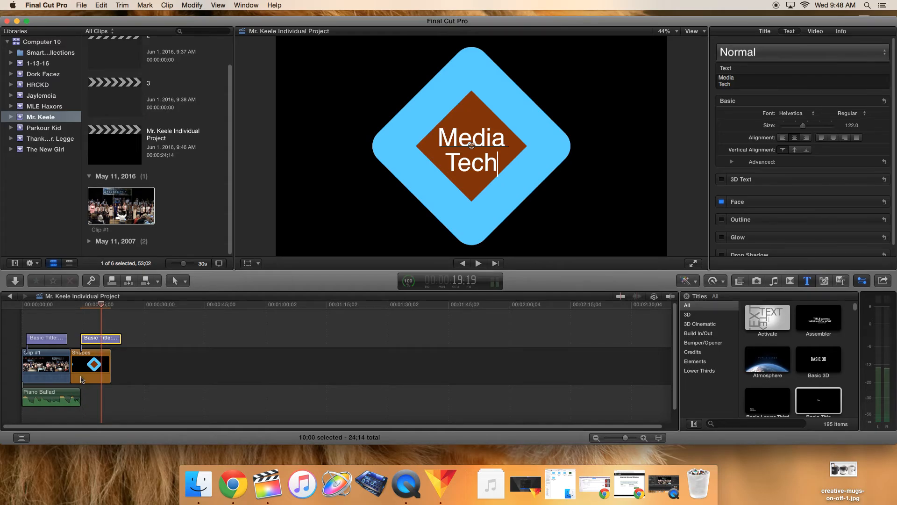
{"action": "left_click_drag", "start_coordinate": [81, 393], "coordinate": [110, 391]}
{"action": "mouse_move", "coordinate": [101, 309]}
{"action": "left_mouse_down"}
{"action": "mouse_move", "coordinate": [76, 311]}
{"action": "mouse_move", "coordinate": [92, 312]}
{"action": "left_mouse_up"}
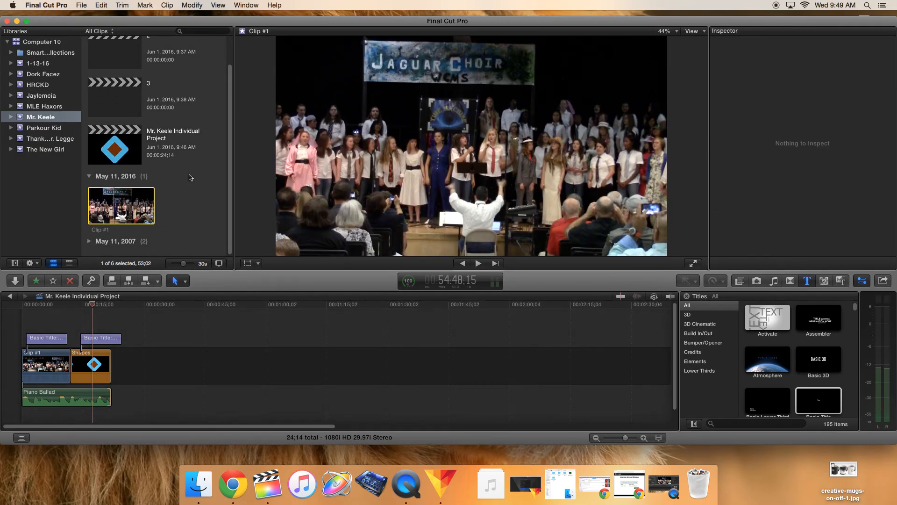
{"action": "left_click", "coordinate": [189, 178]}
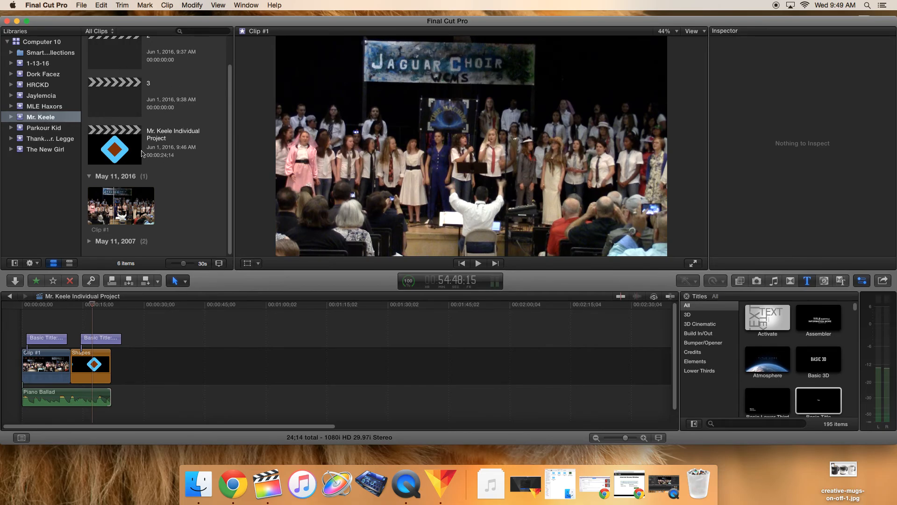
{"action": "left_click", "coordinate": [40, 120]}
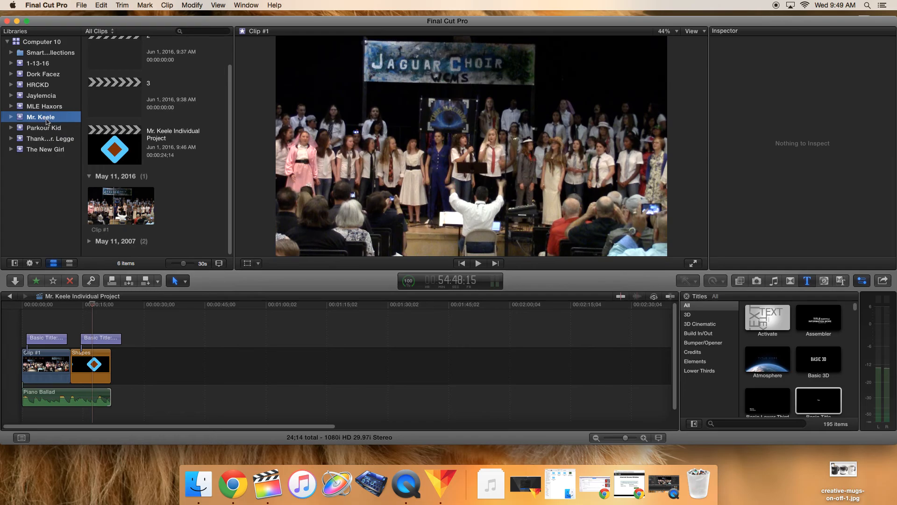
{"action": "left_click", "coordinate": [39, 120]}
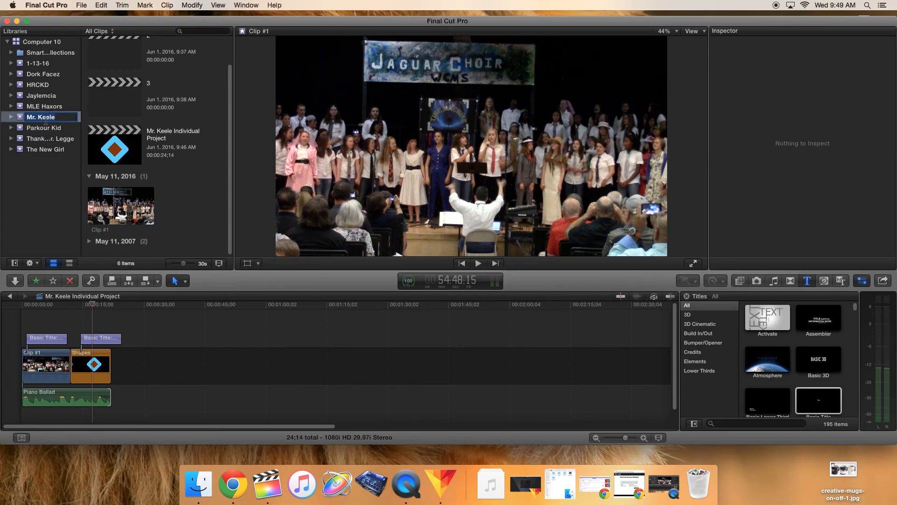
{"action": "right_click", "coordinate": [43, 117]}
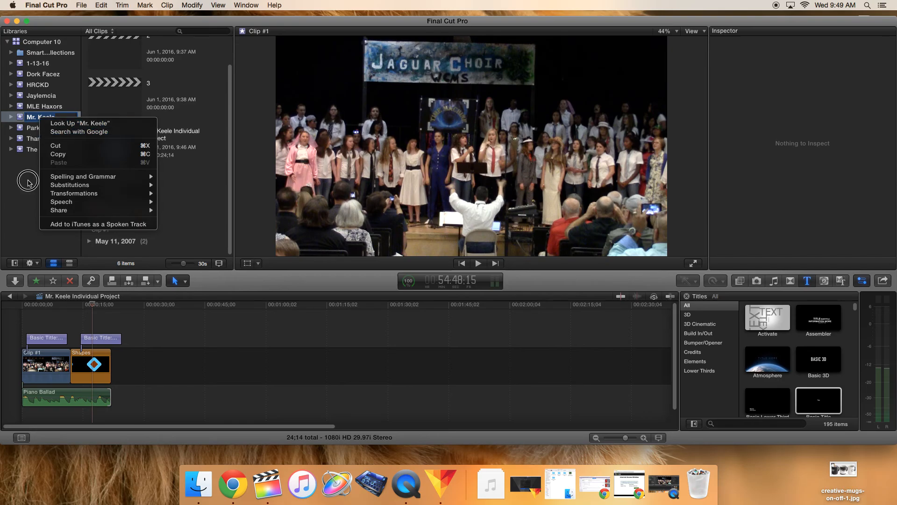
{"action": "key", "text": "Escape"}
{"action": "key", "text": "Return"}
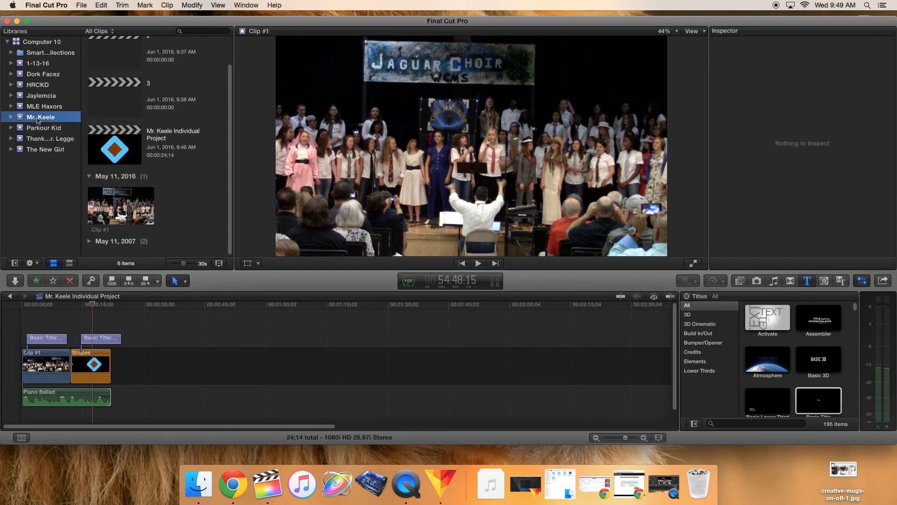
Step: Move the event holding the project to the Trash and confirm the deletion
{"action": "right_click", "coordinate": [38, 120]}
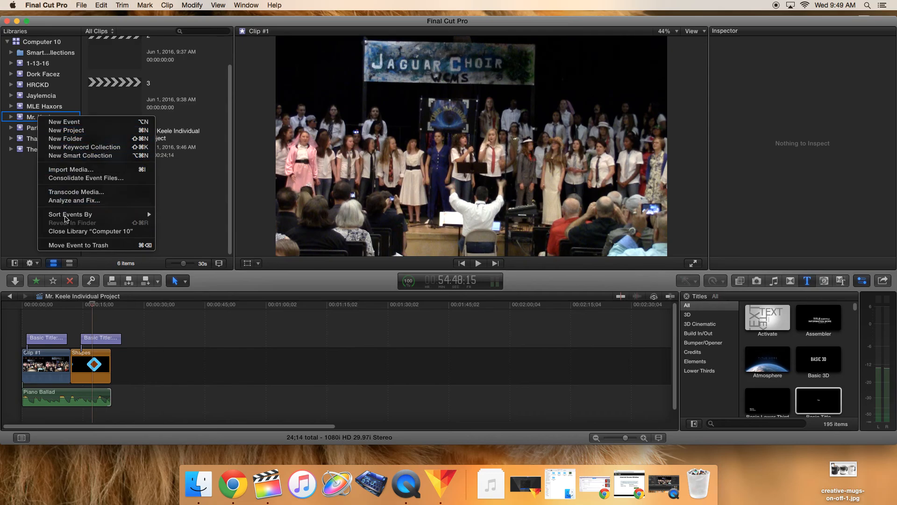
{"action": "left_click", "coordinate": [72, 246]}
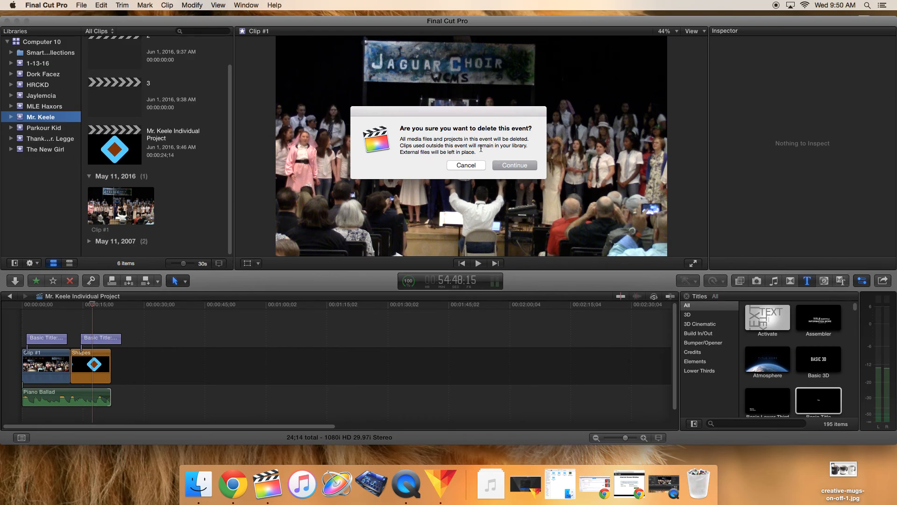
{"action": "left_click", "coordinate": [504, 166]}
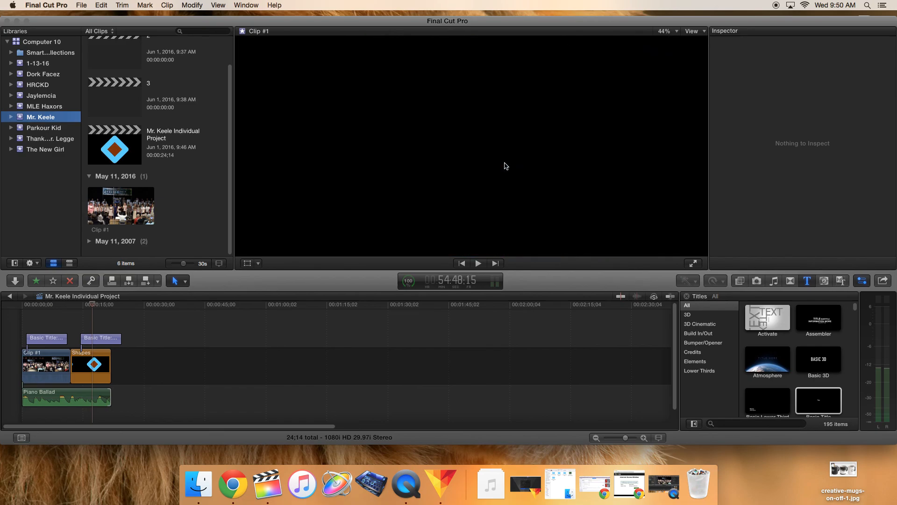